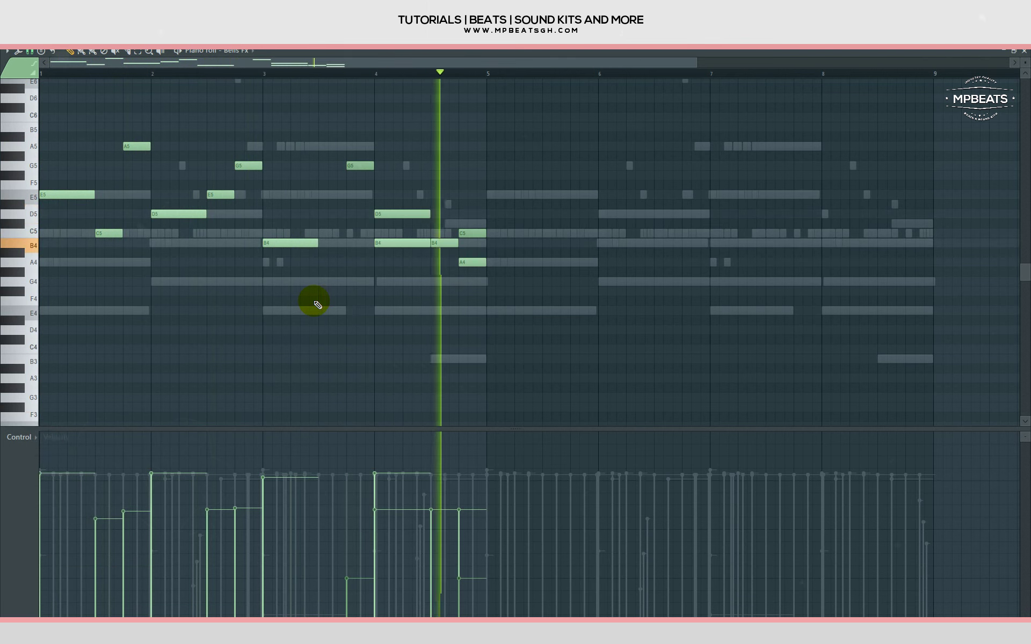
Duplicate all the Bells Fx notes in bars 1–4 into bars 5–8 and close the piano roll.
key("space")
left_click_drag(36, 141, 36, 314)
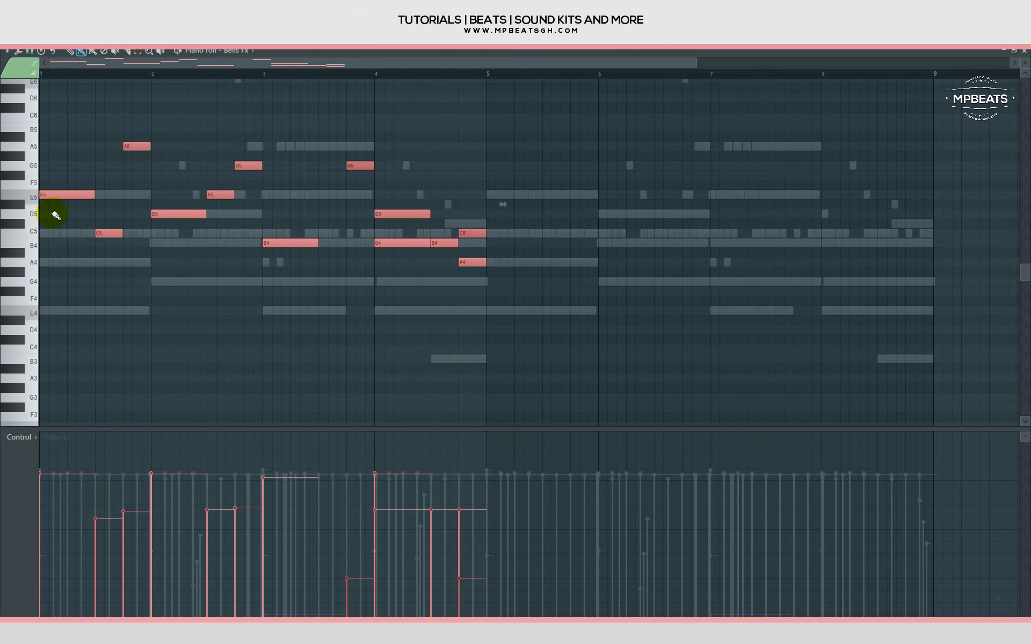
key("ctrl+b")
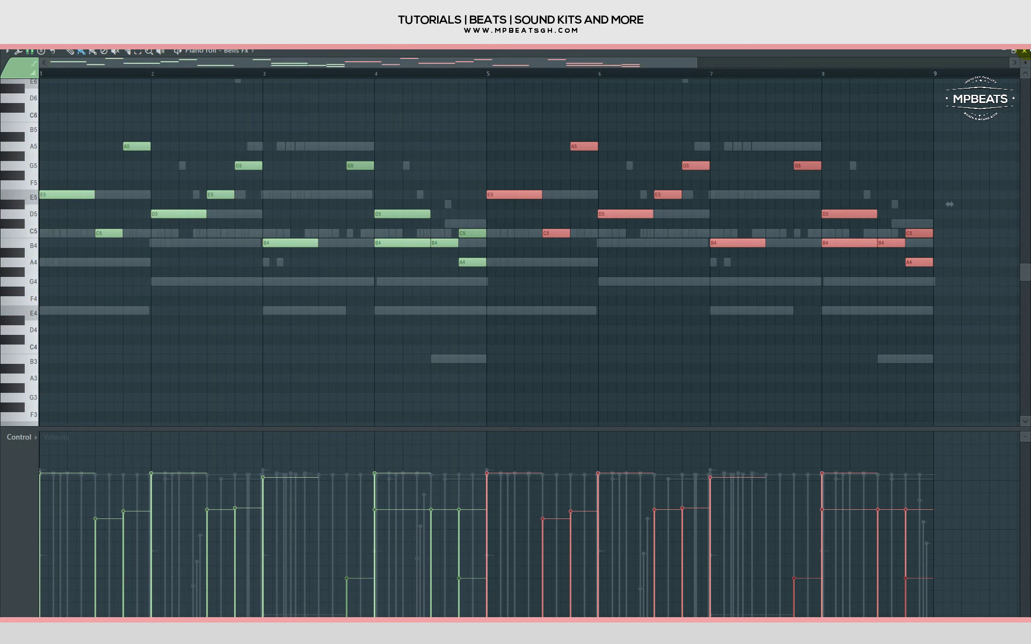
left_click(1024, 51)
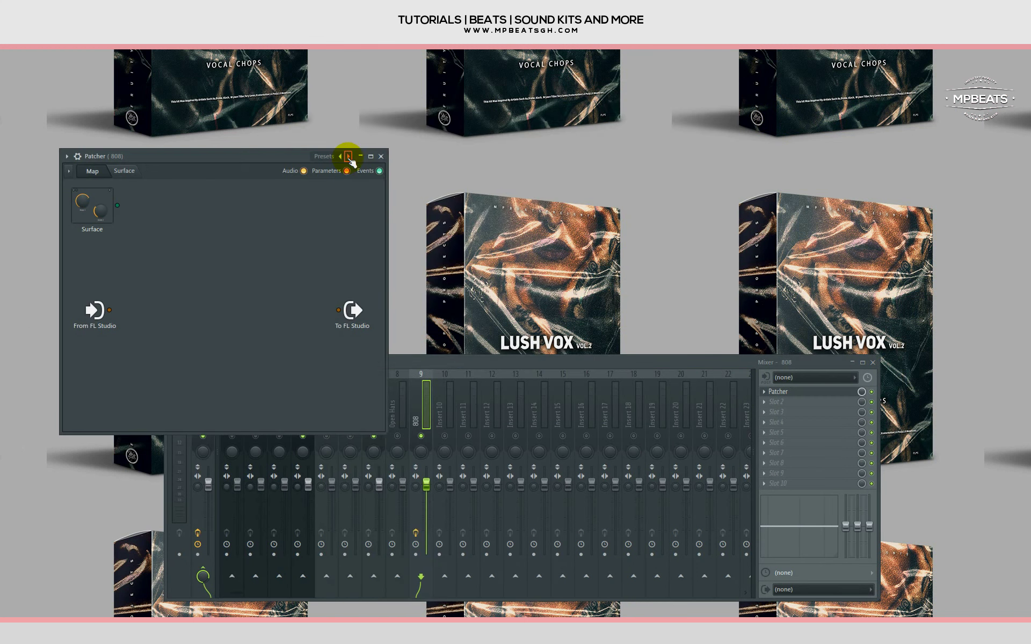
Load the Humanizer preset into the Patcher on the 808 mixer track.
left_click(348, 156)
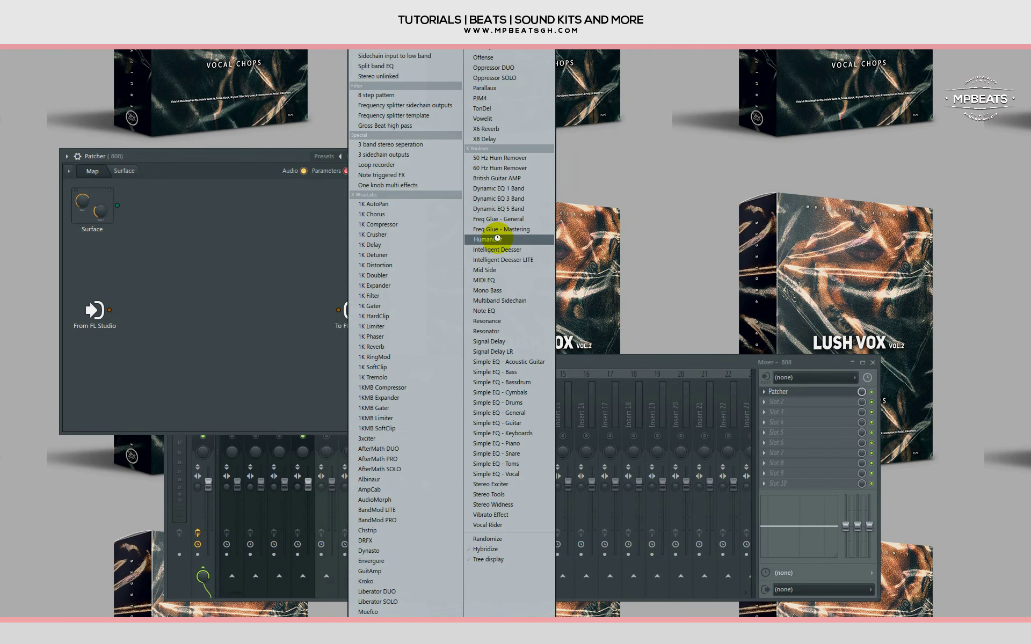
left_click_drag(497, 239, 368, 321)
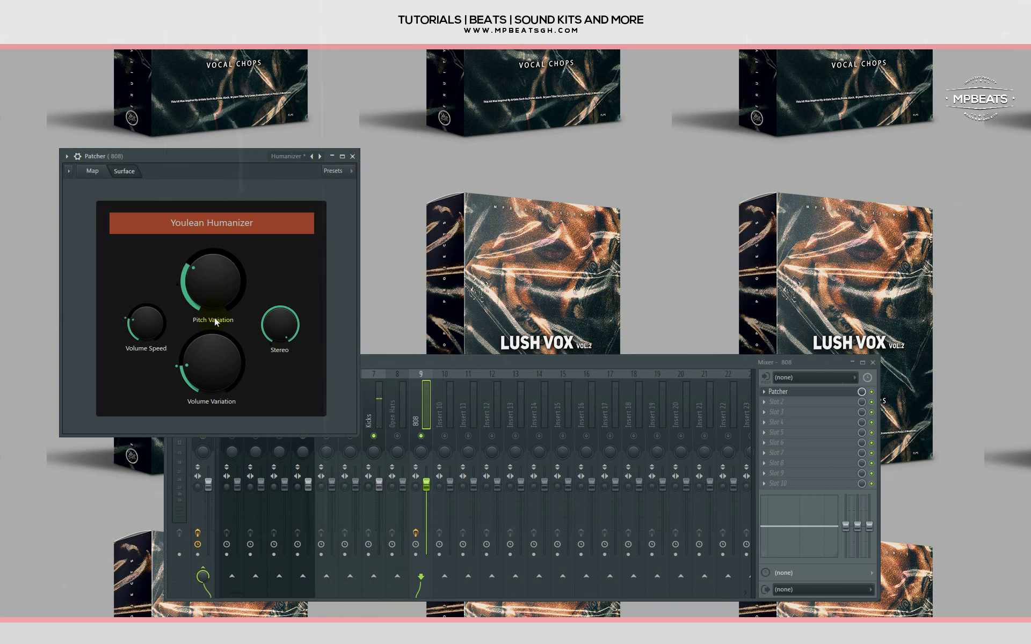
left_click(446, 363)
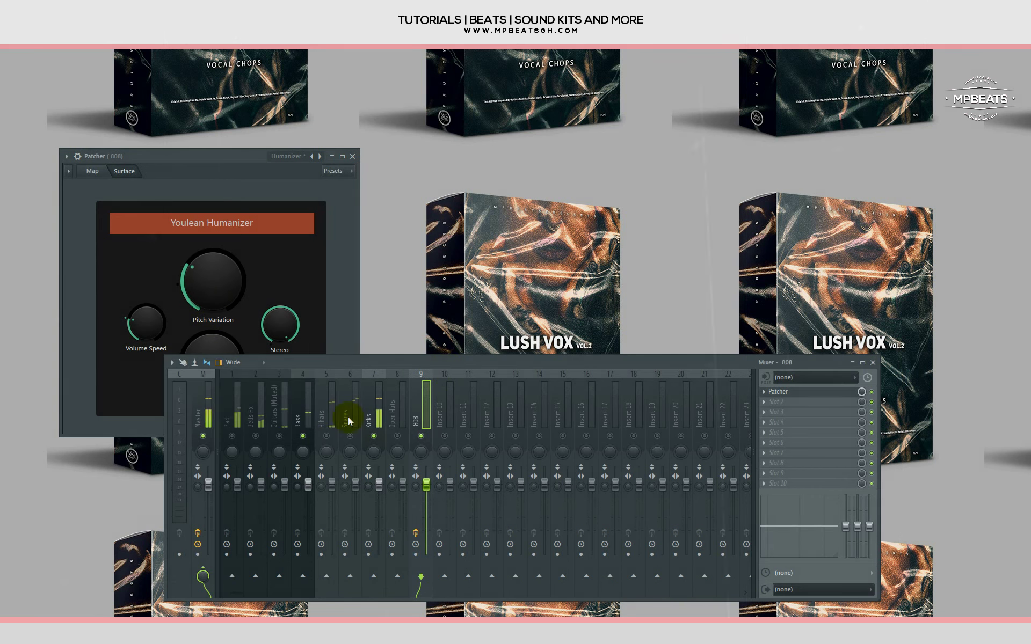
Raise the Humanizer's Pitch Variation slightly by ear, unmute the remaining drum tracks and close the Patcher.
mouse_move(216, 263)
left_mouse_down()
mouse_move(216, 255)
mouse_move(214, 278)
left_mouse_up()
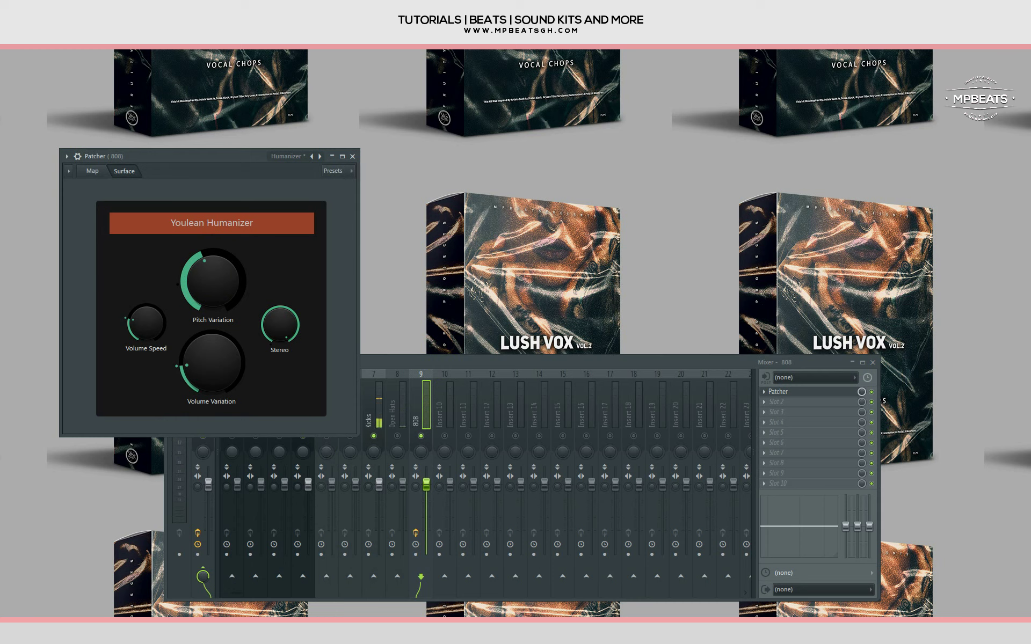
left_click_drag(205, 282, 205, 280)
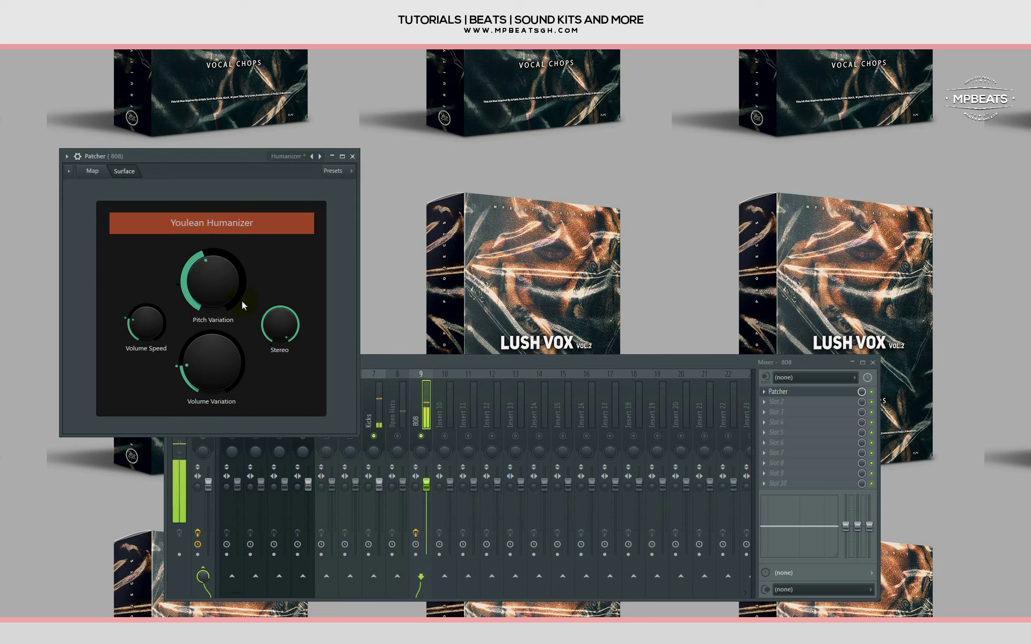
left_click(408, 372)
left_click(353, 437)
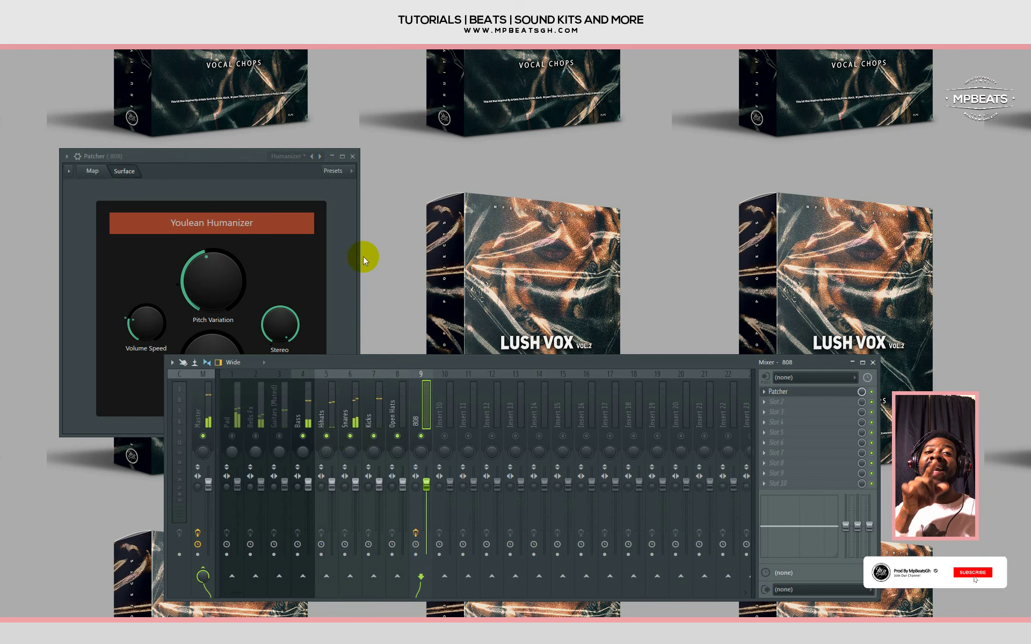
left_click(352, 157)
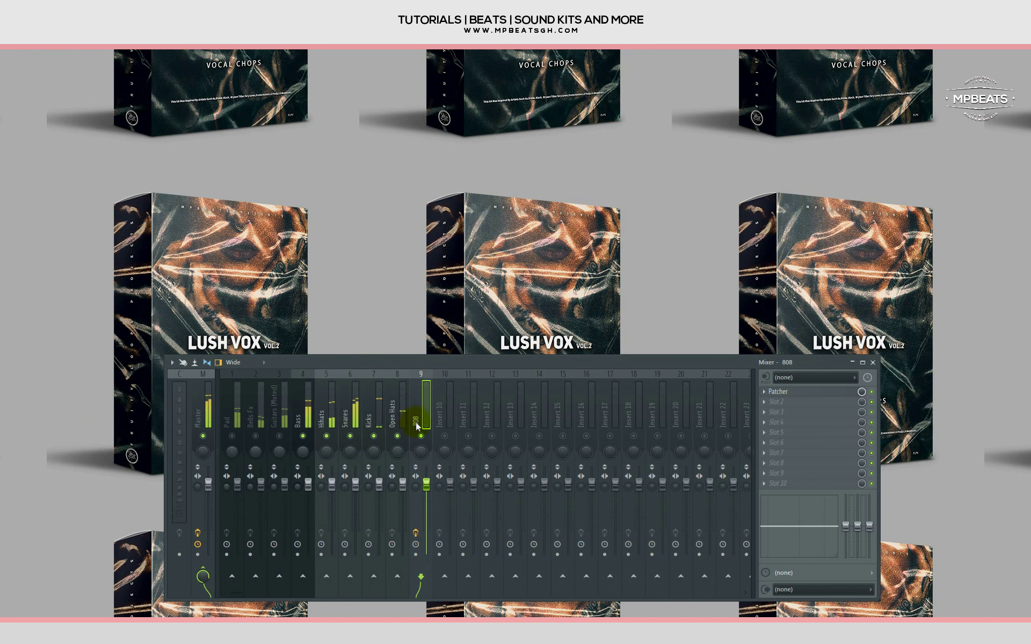
Sidechain the Bass track to the 808 track and add a Fruity Limiter on the 808 using sidechain input 1.
key("space")
left_click(299, 420)
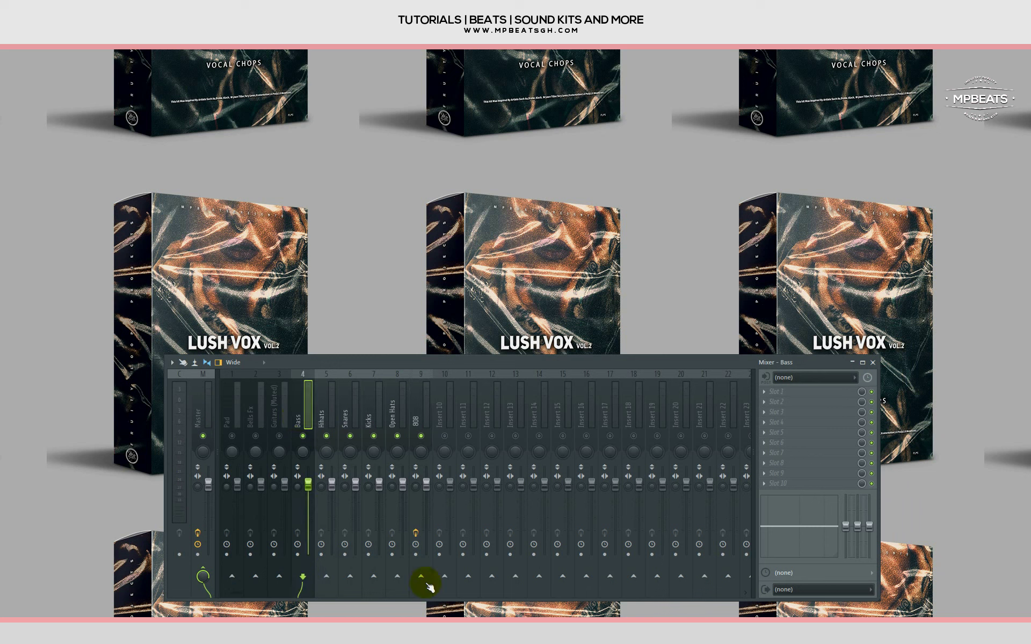
left_click(422, 578)
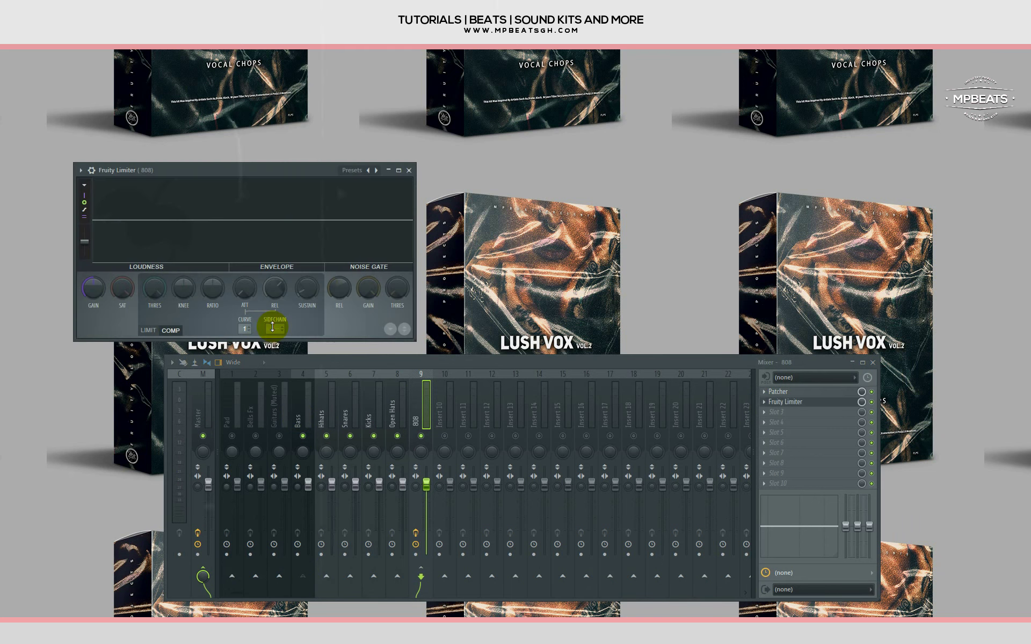
left_click(273, 329)
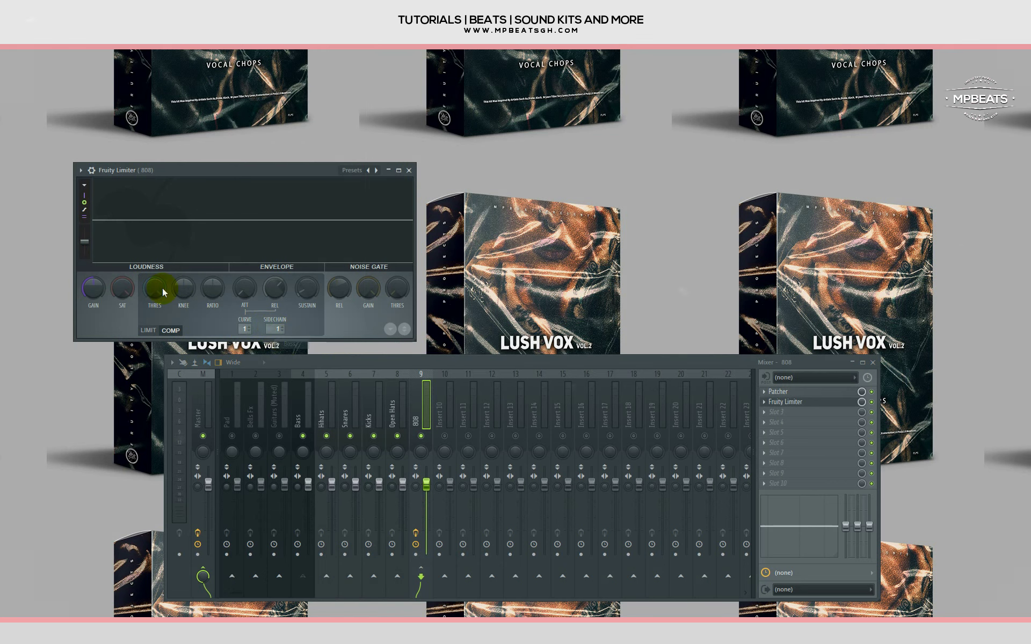
Adjust the ratio and knee of the 808's Fruity Limiter and fine-tune its threshold during playback.
left_click(213, 292)
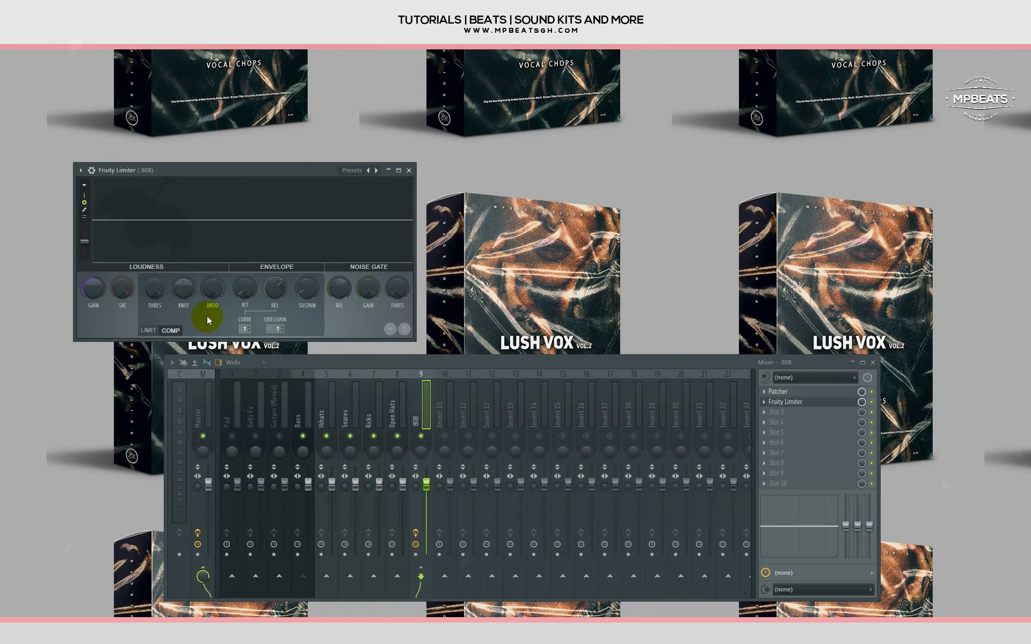
left_click(183, 289)
left_click_drag(156, 289, 160, 294)
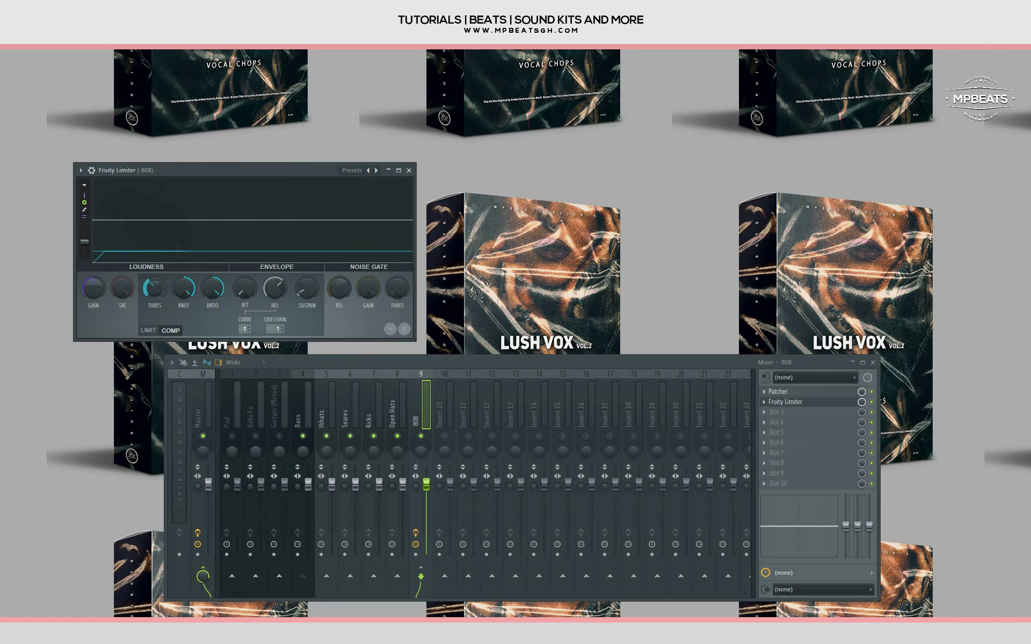
key("space")
left_click_drag(159, 294, 158, 308)
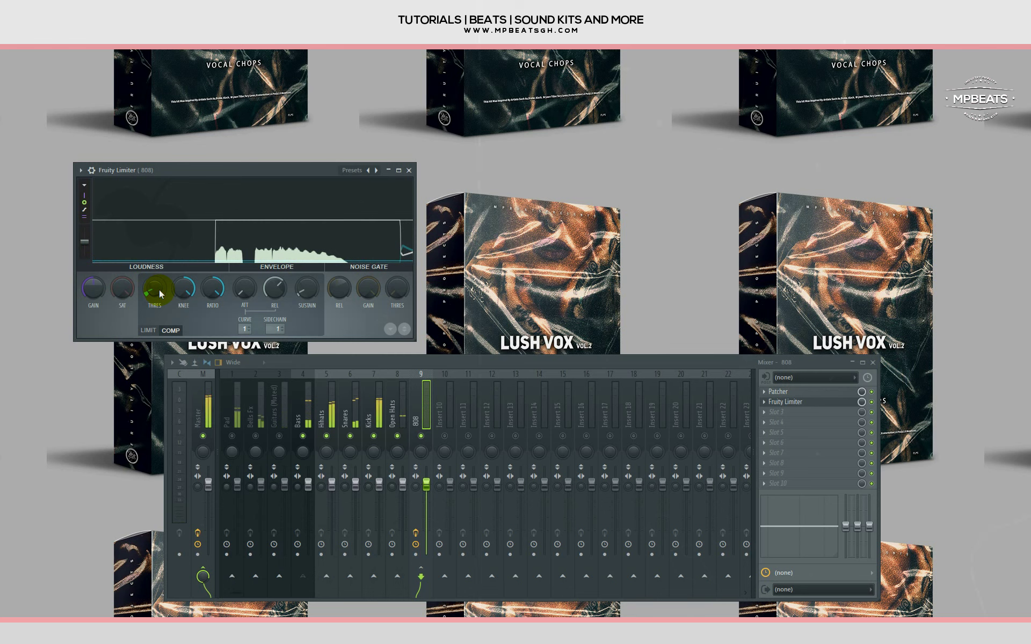
left_click_drag(159, 289, 158, 270)
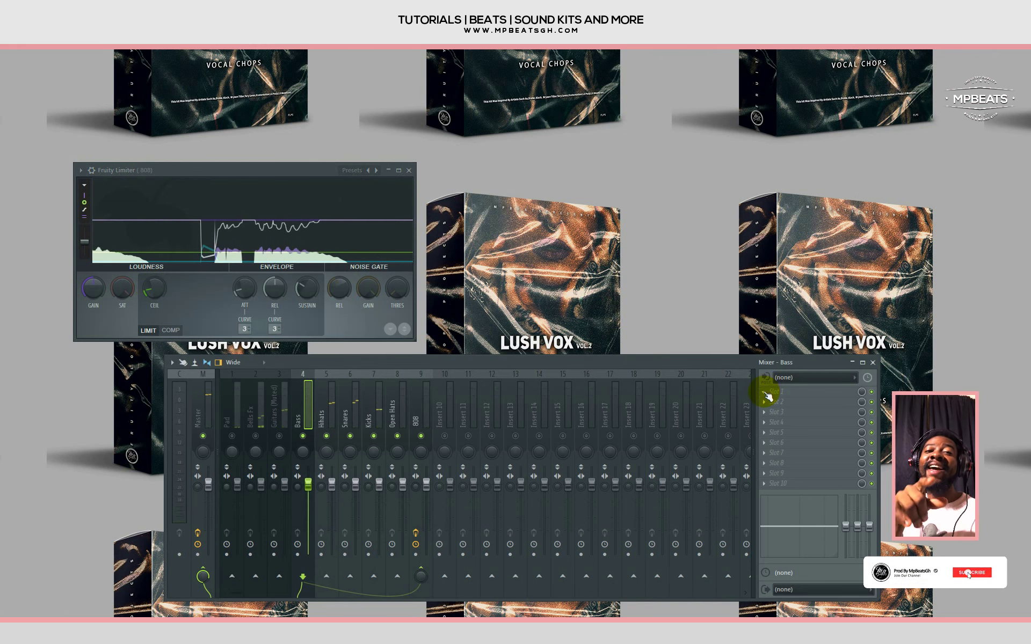
Add Fruity parametric EQ 2 to the Bass track and sweep band 7, set as a low-pass, down into the bass range.
left_click_drag(299, 129, 562, 292)
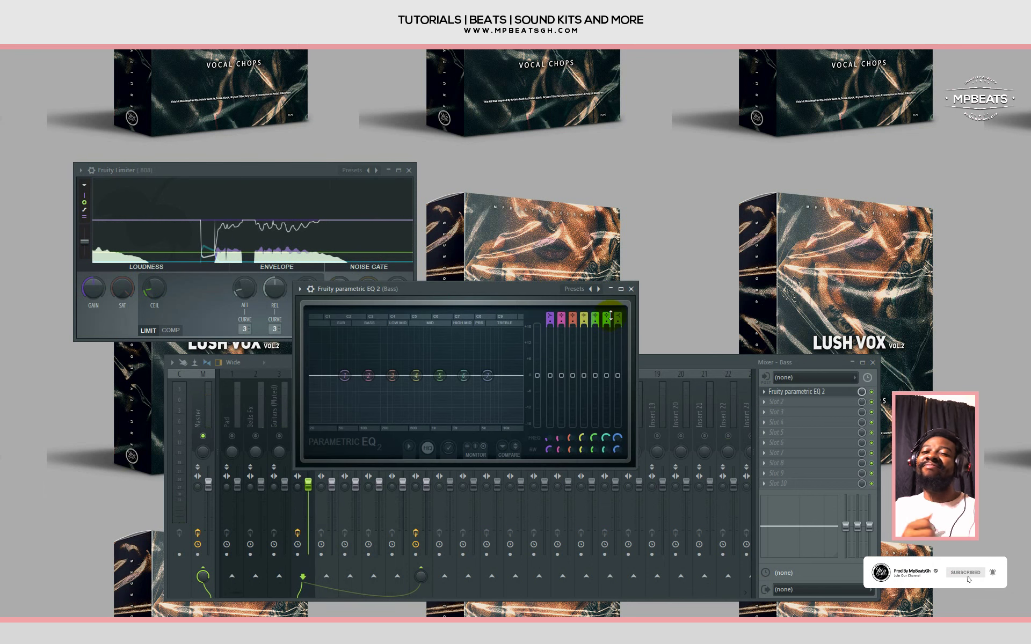
left_click_drag(618, 317, 618, 346)
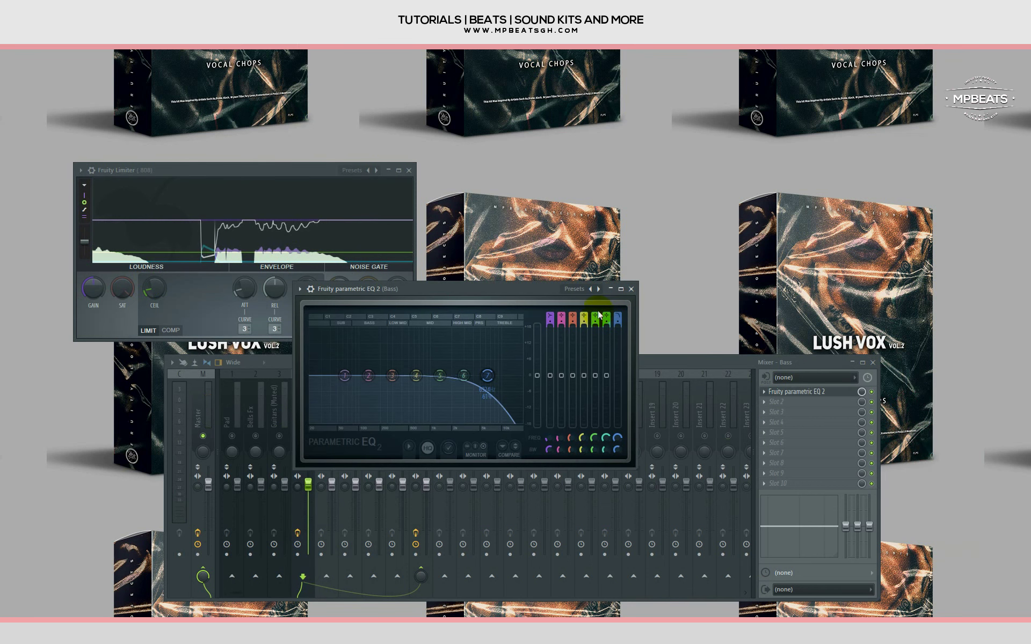
left_click_drag(488, 375, 487, 376)
left_click_drag(487, 376, 374, 376)
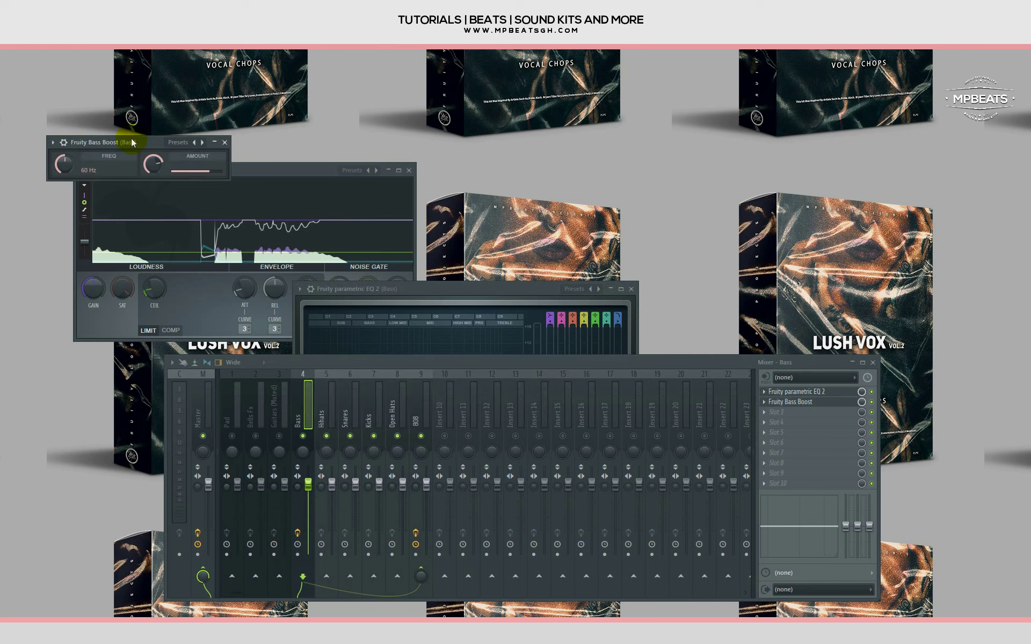
Add Fruity Bass Boost to the Bass track, set its frequency to 70 Hz and adjust the boost amount by ear.
left_click_drag(131, 142, 399, 297)
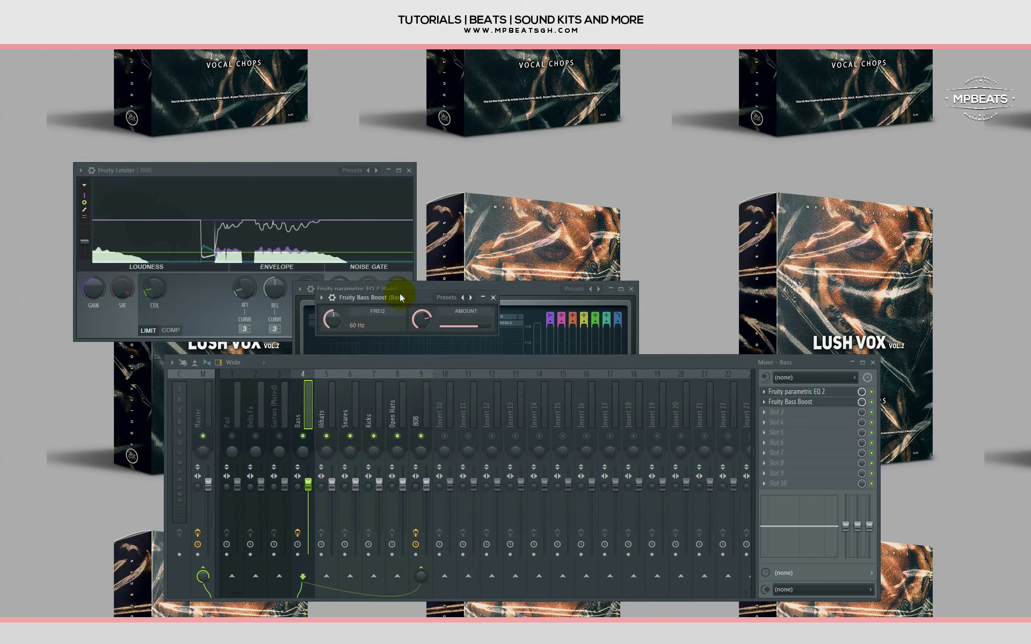
right_click(472, 299)
left_click(419, 312)
left_click_drag(334, 320, 334, 305)
key("space")
left_click_drag(421, 323, 421, 295)
left_click_drag(345, 329, 345, 323)
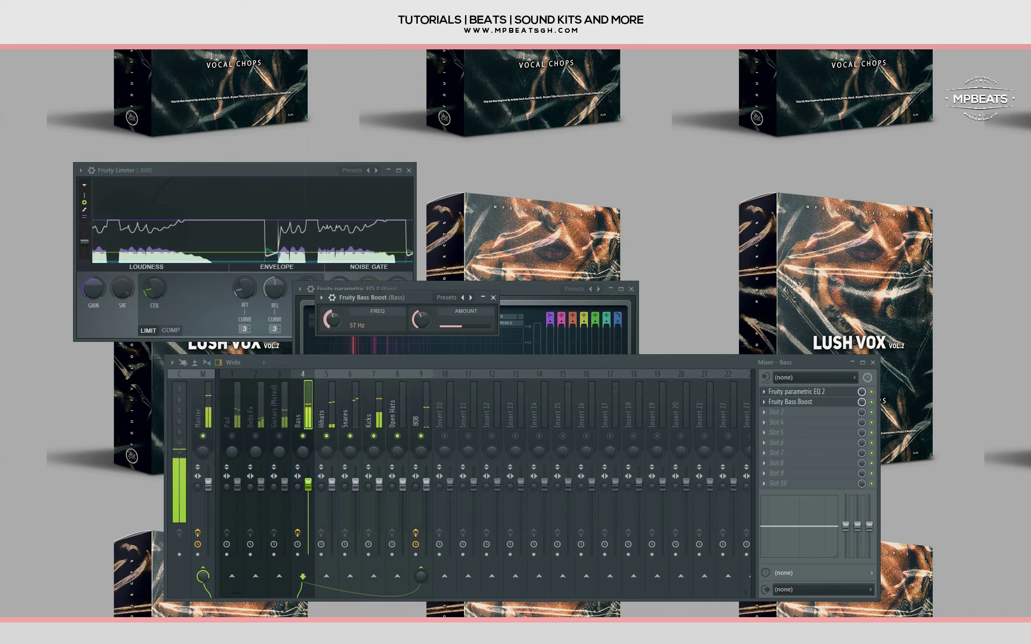
left_click_drag(332, 319, 331, 314)
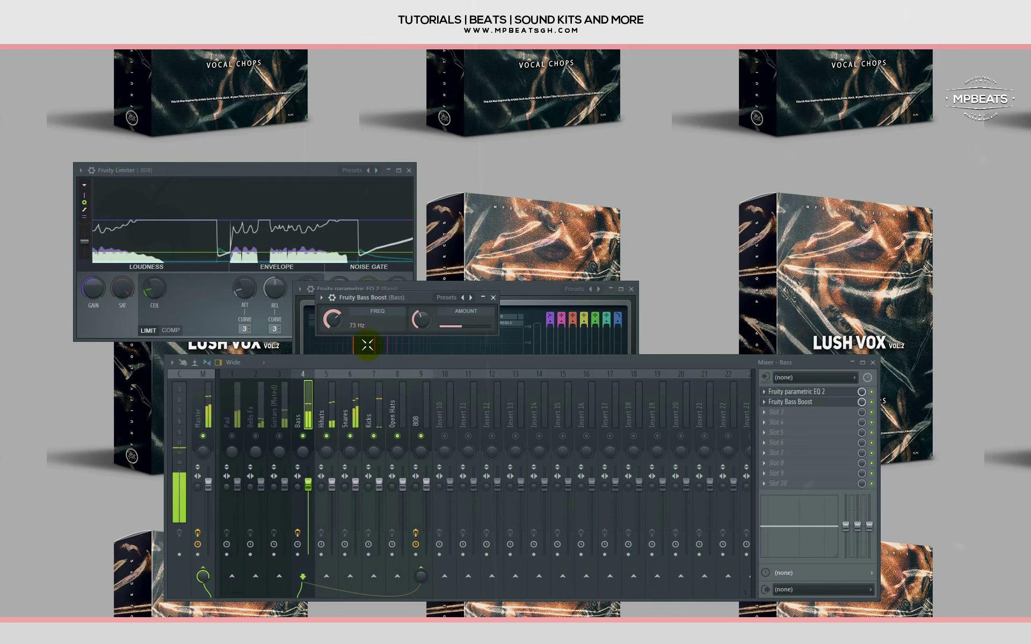
left_click_drag(422, 319, 421, 300)
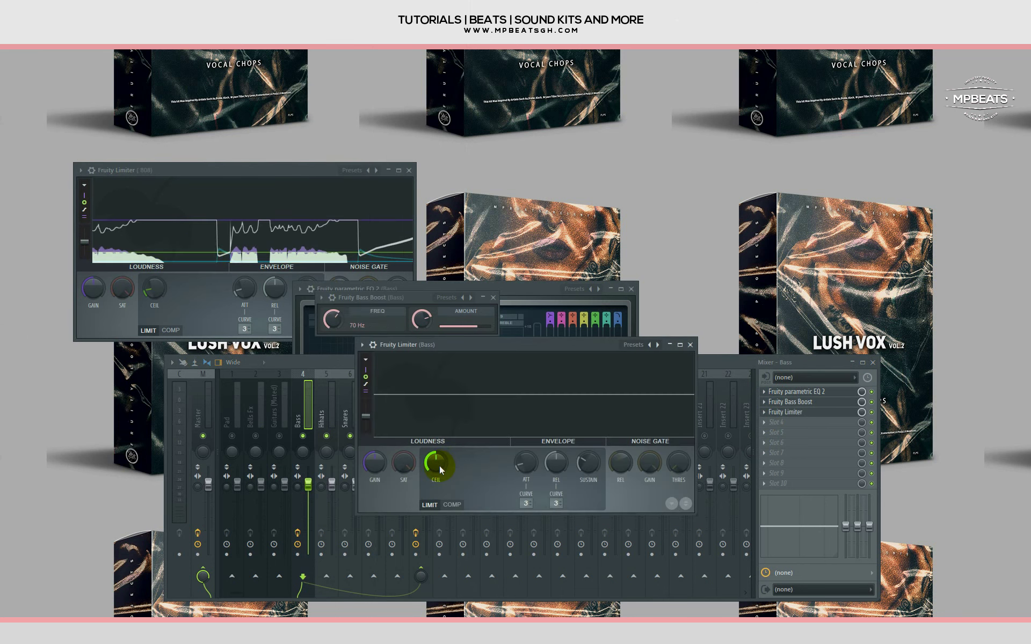
Add a Fruity Limiter to the Bass track, lowering its ceiling and adjusting its saturation and compressor threshold, knee and ratio.
left_click_drag(439, 466, 439, 502)
key("space")
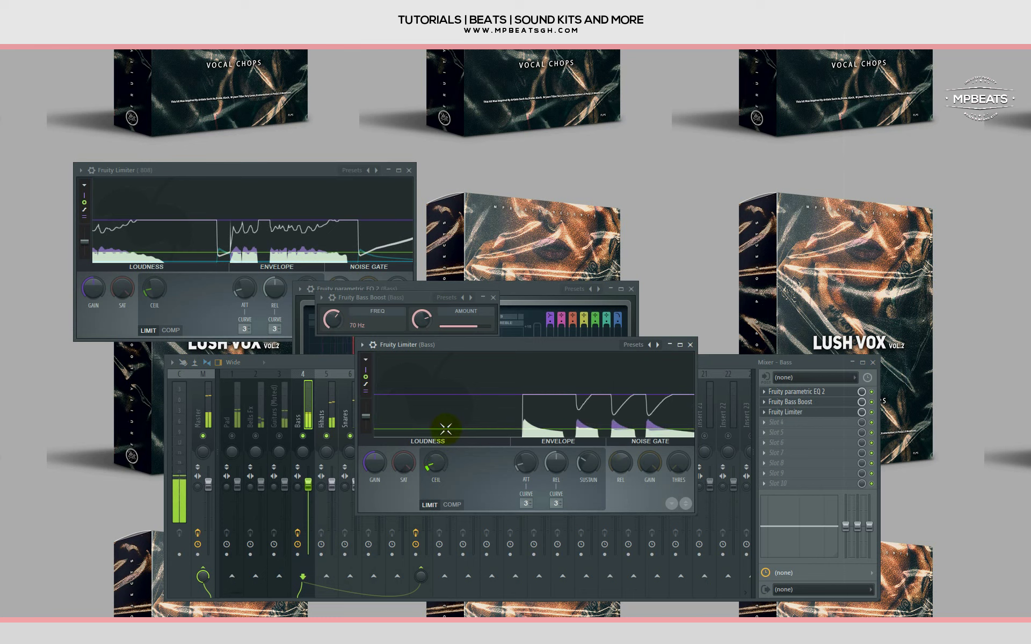
left_click(452, 505)
key("space")
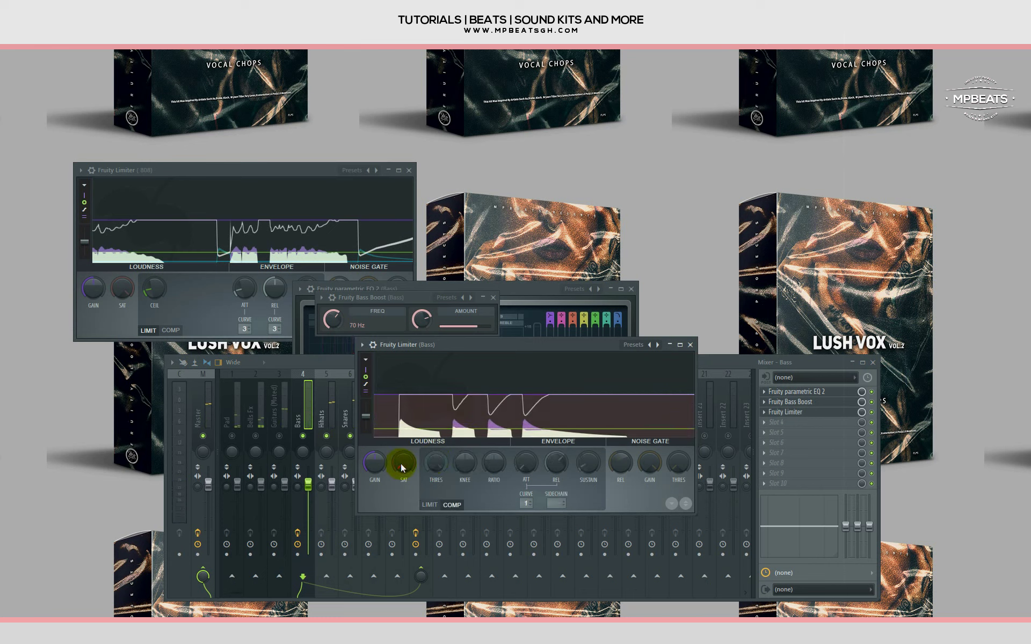
left_click(398, 461)
left_click_drag(436, 465, 493, 438)
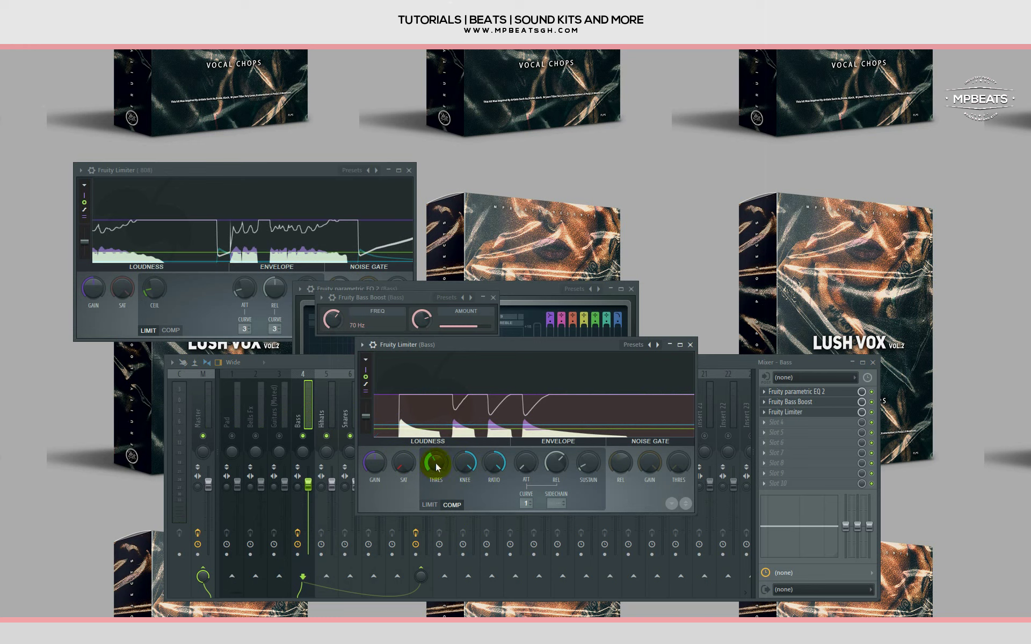
Close the Bass track's Fruity Limiter, Fruity parametric EQ 2 and Fruity Bass Boost windows.
left_click(690, 345)
left_click(632, 289)
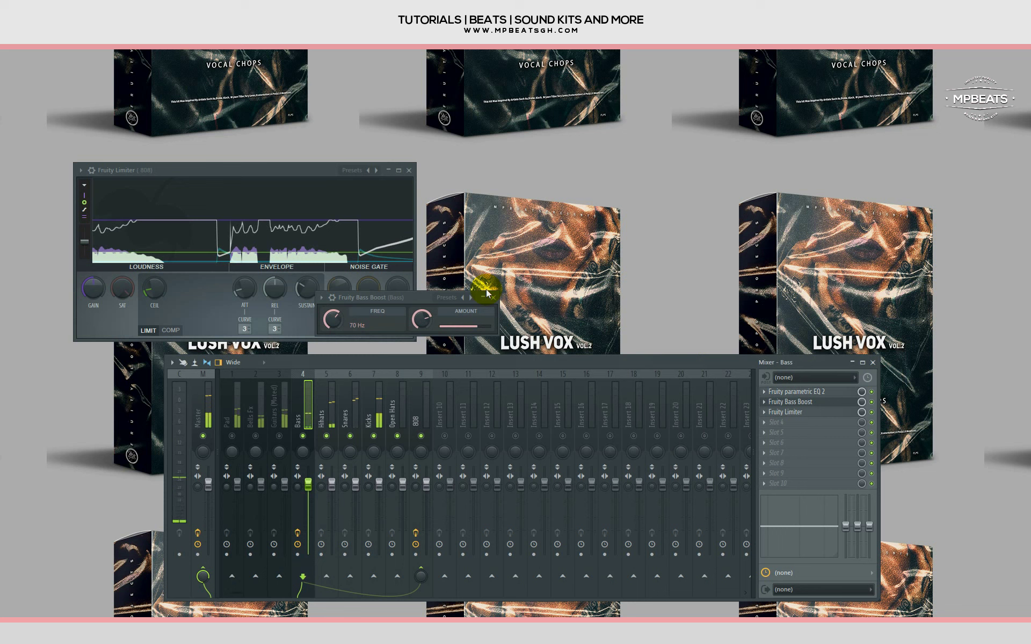
left_click(493, 298)
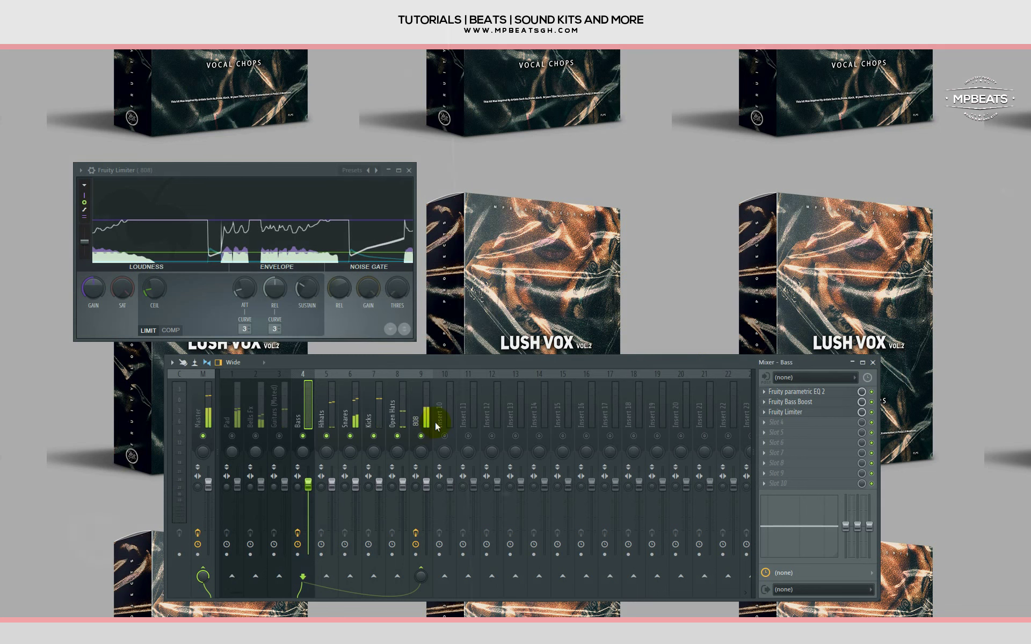
Dock mixer track Insert 20 to the Right group and route the Bass track to it.
right_click(692, 415)
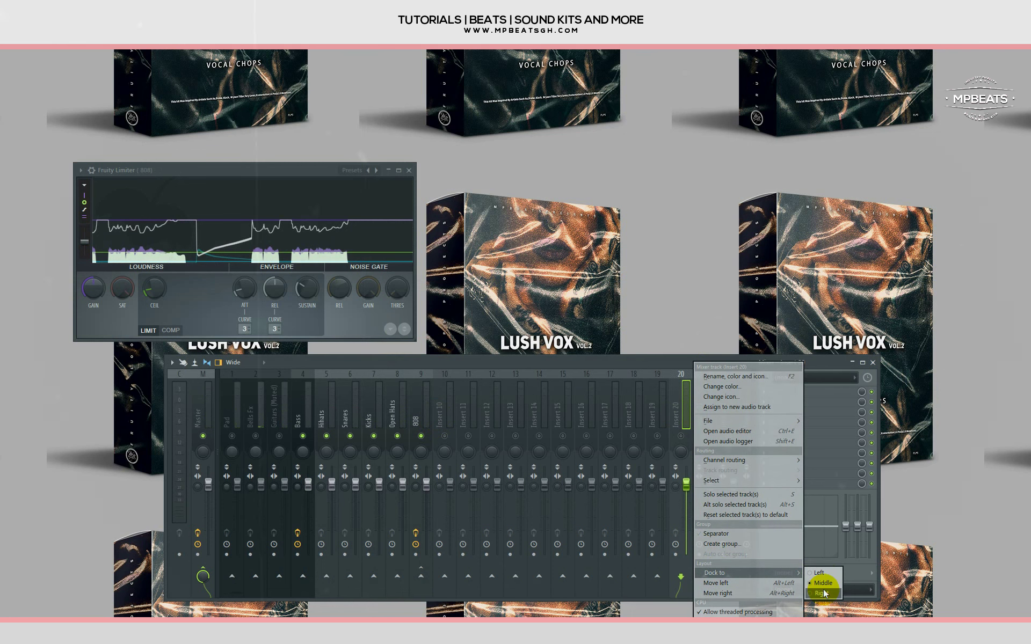
left_click(822, 593)
left_click(299, 414)
left_click(742, 577)
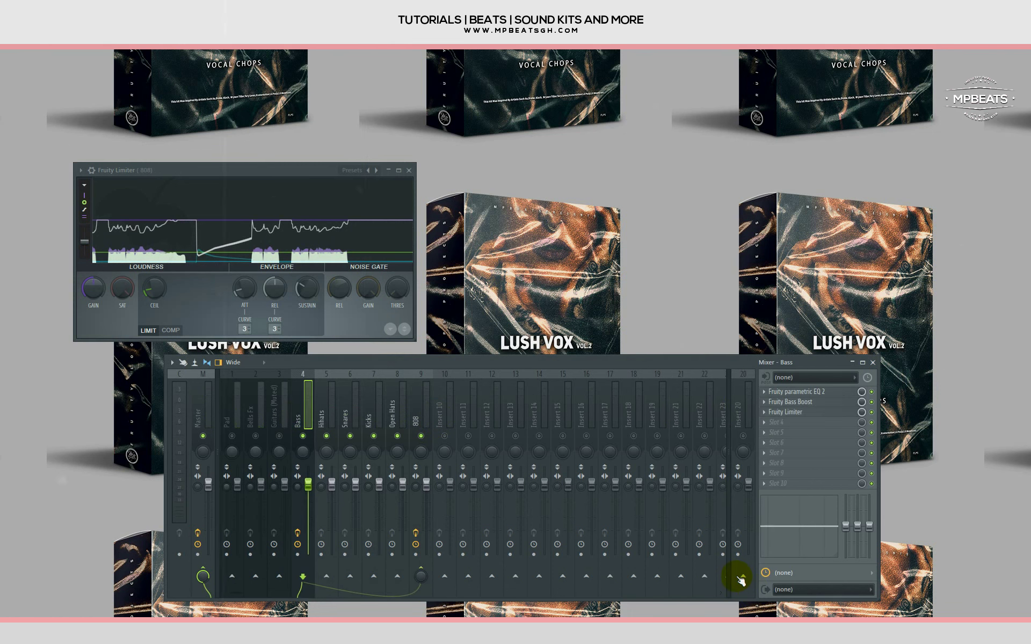
Add Doubler4 Stereo to Insert 20 and blend the track's volume slightly below its default level during playback.
left_click(744, 419)
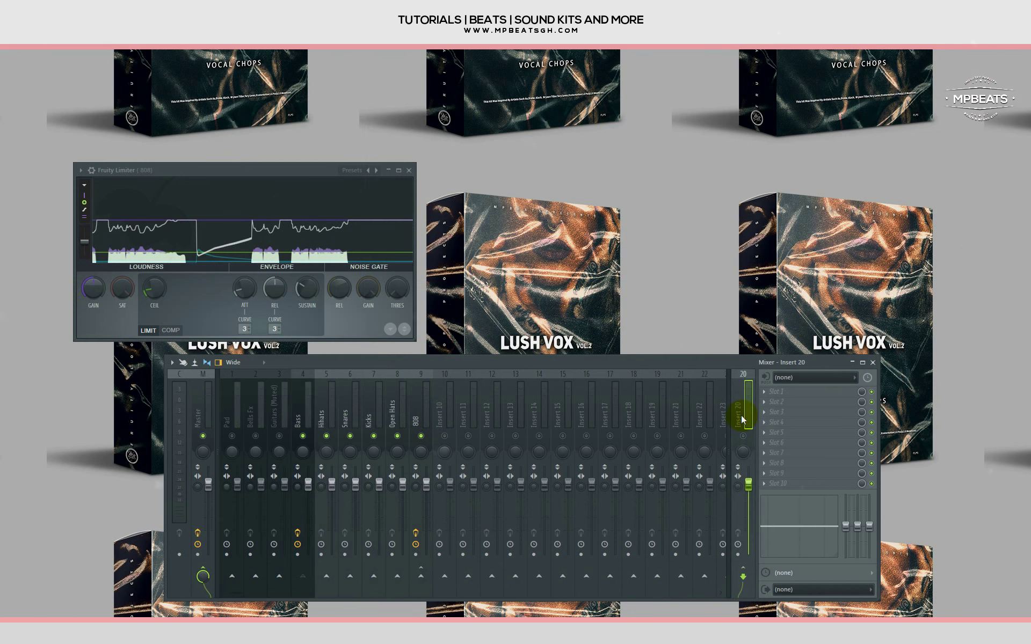
left_click_drag(749, 484, 749, 551)
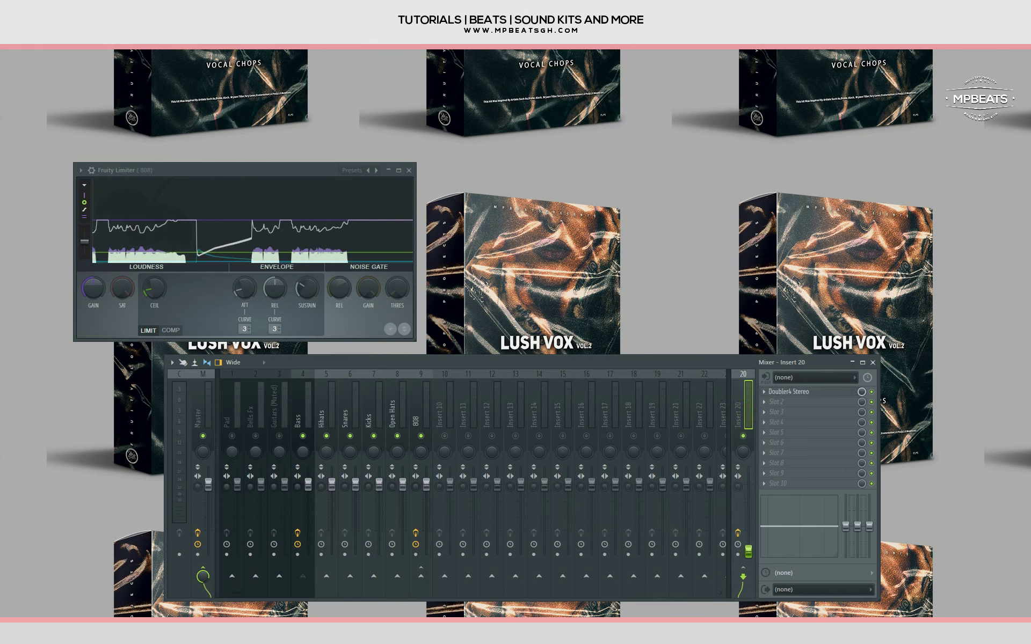
left_click_drag(748, 546, 748, 484)
key("space")
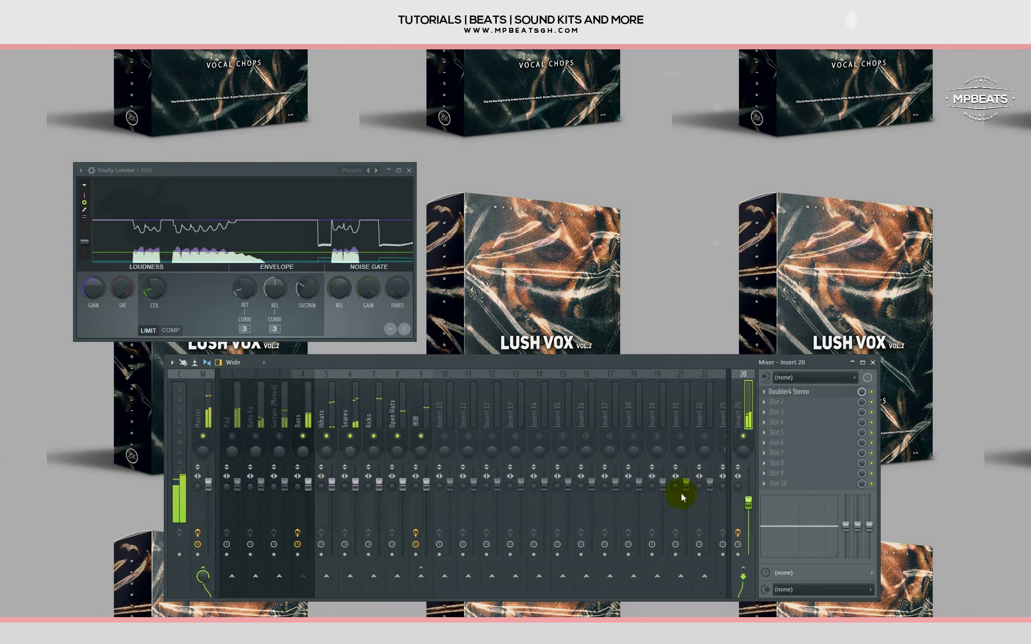
left_click_drag(748, 503, 749, 493)
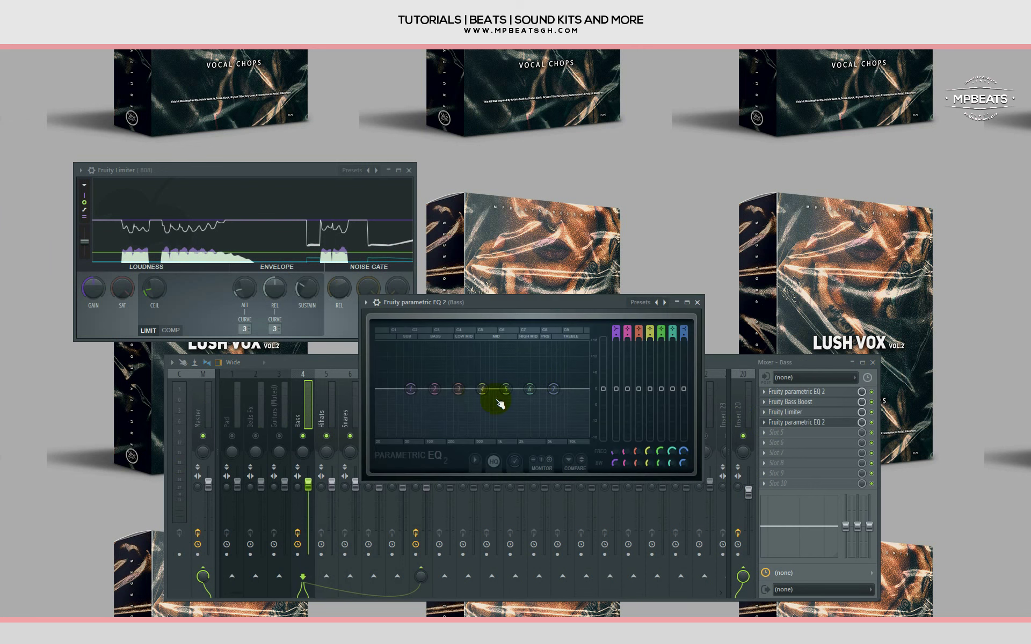
In the Bass track's second Fruity parametric EQ 2, cut band 4 at about 83 Hz with a 32% bandwidth and close the equalizer.
left_click(483, 389)
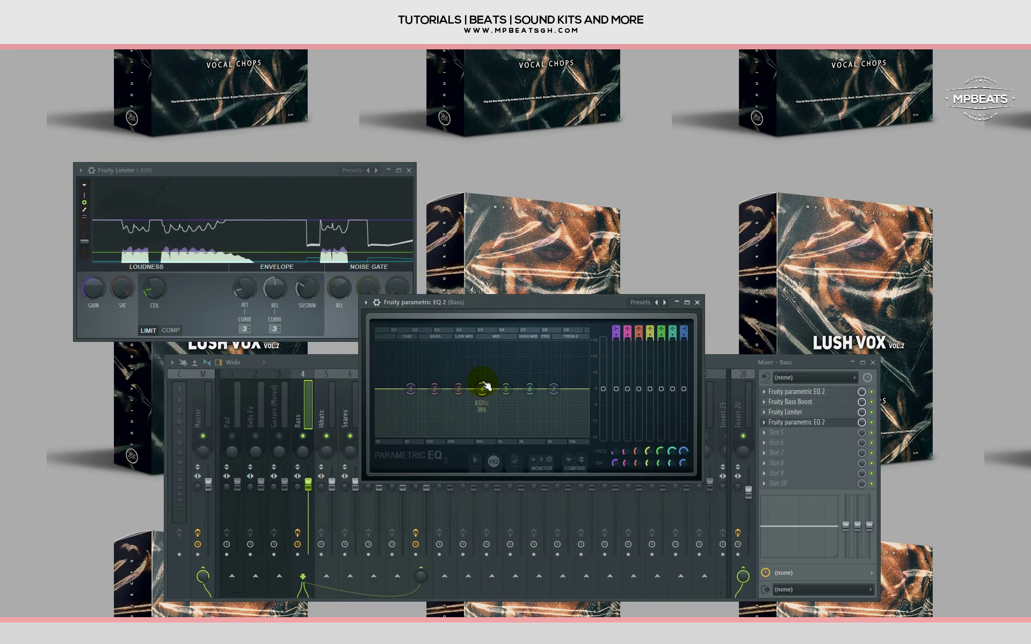
left_click_drag(485, 386, 424, 356)
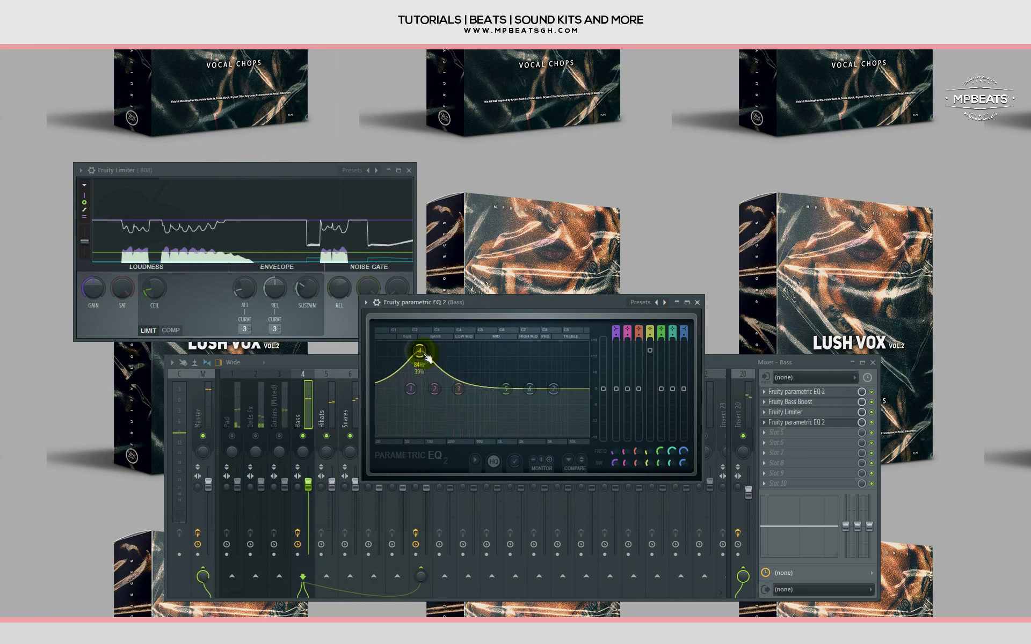
left_click_drag(649, 464, 649, 489)
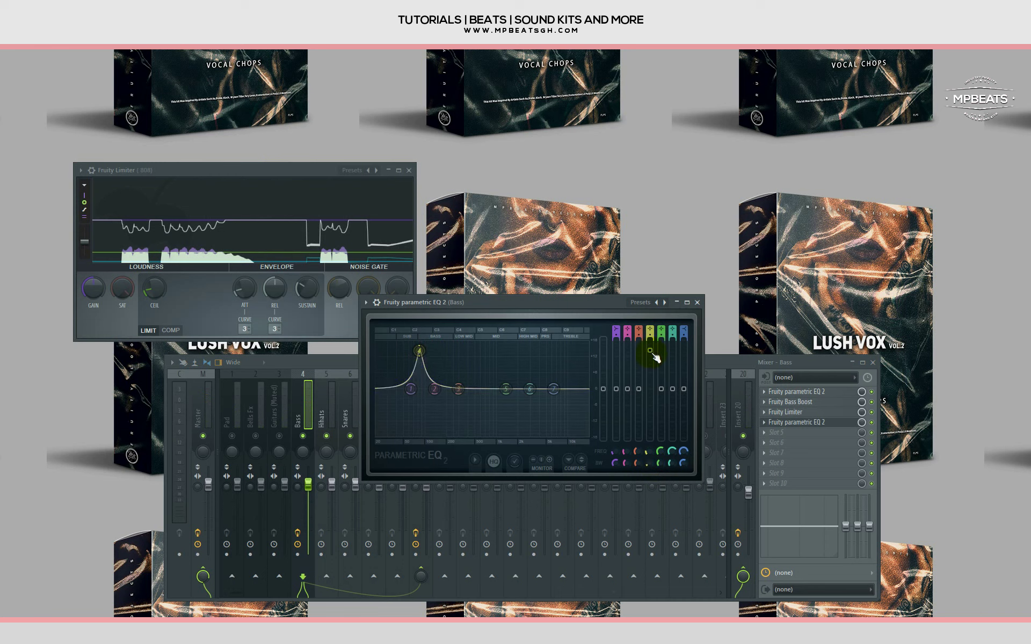
left_click_drag(656, 359, 653, 417)
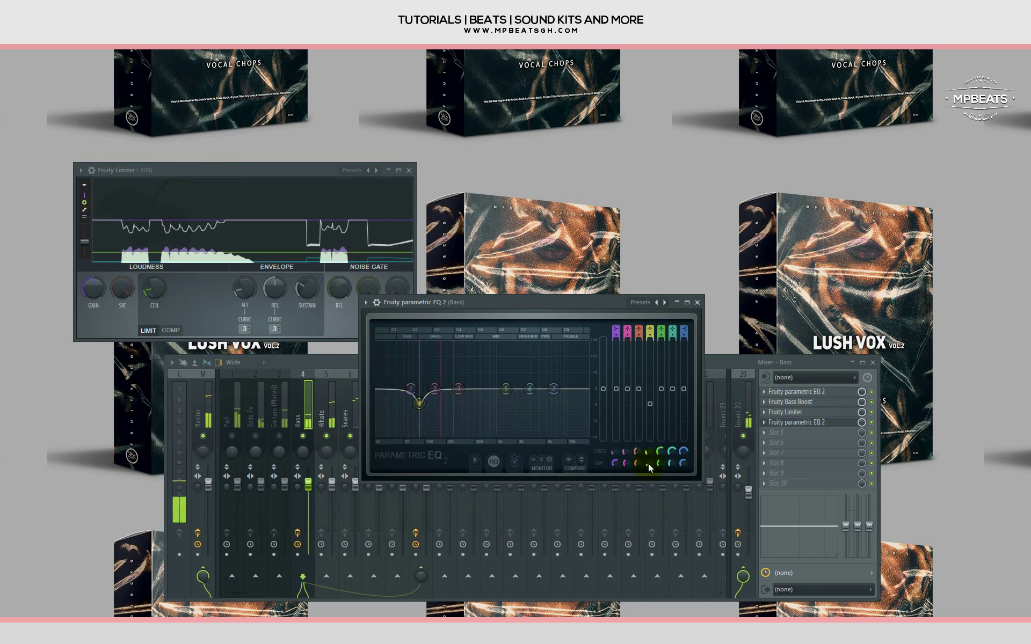
left_click_drag(649, 463, 650, 442)
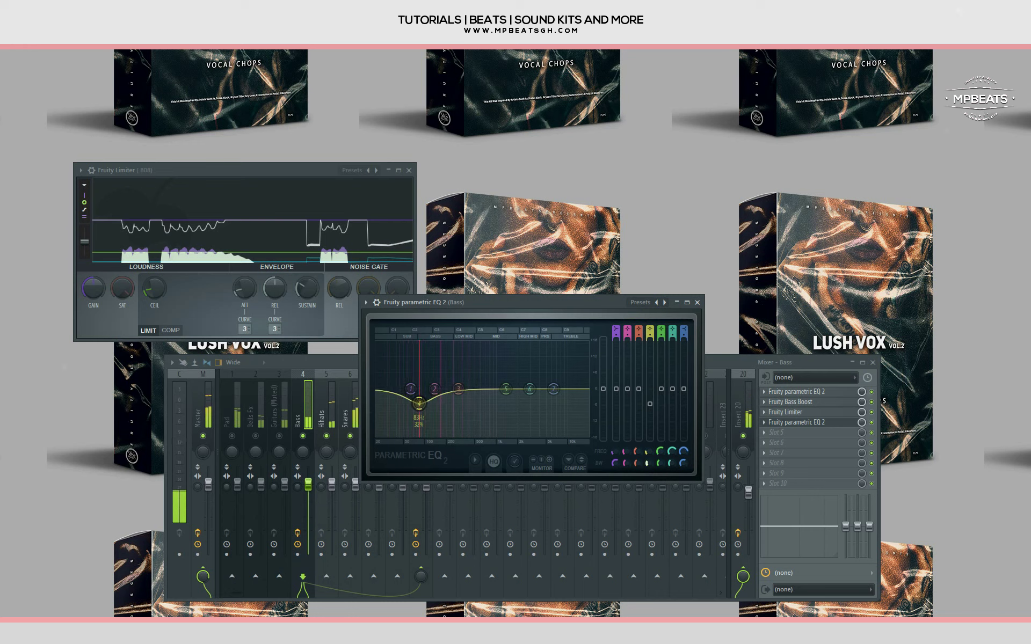
left_click(697, 302)
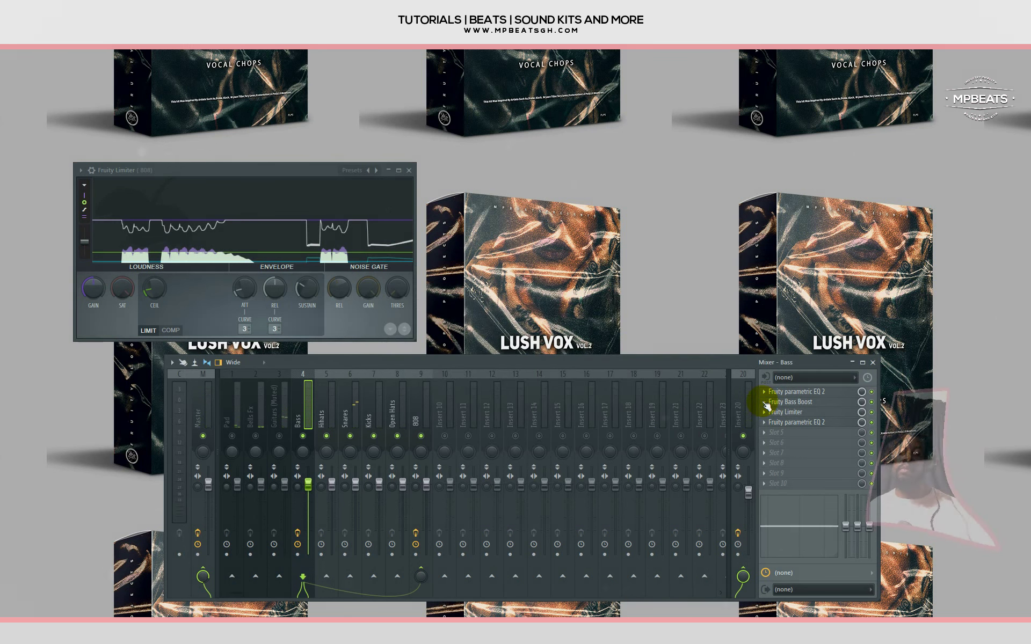
Load a second Fruity Bass Boost on the Bass track, and play the beat with the melody tracks unmuted.
left_click(775, 457)
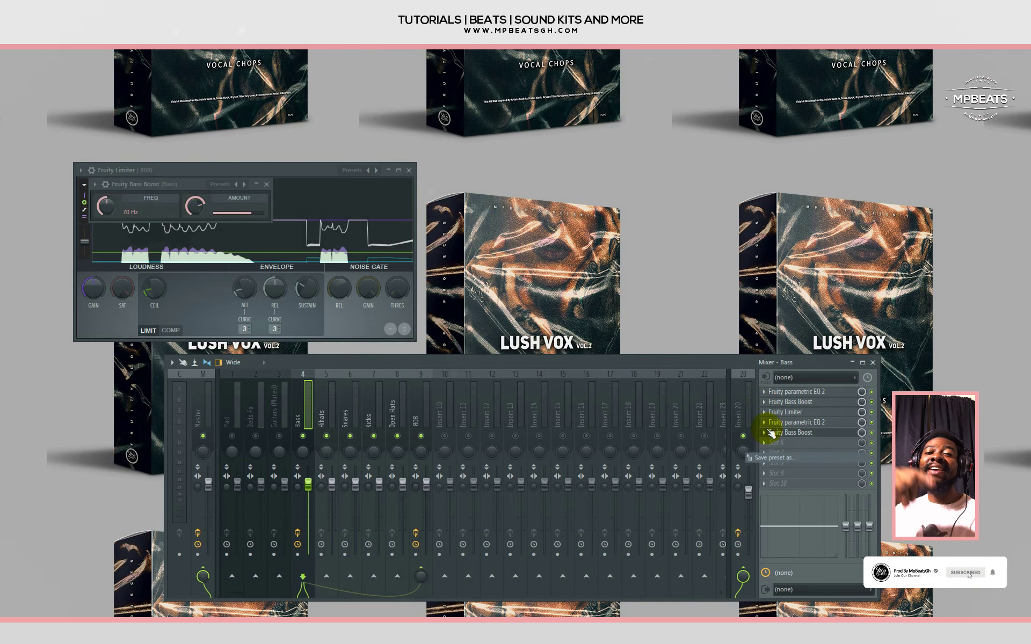
key("space")
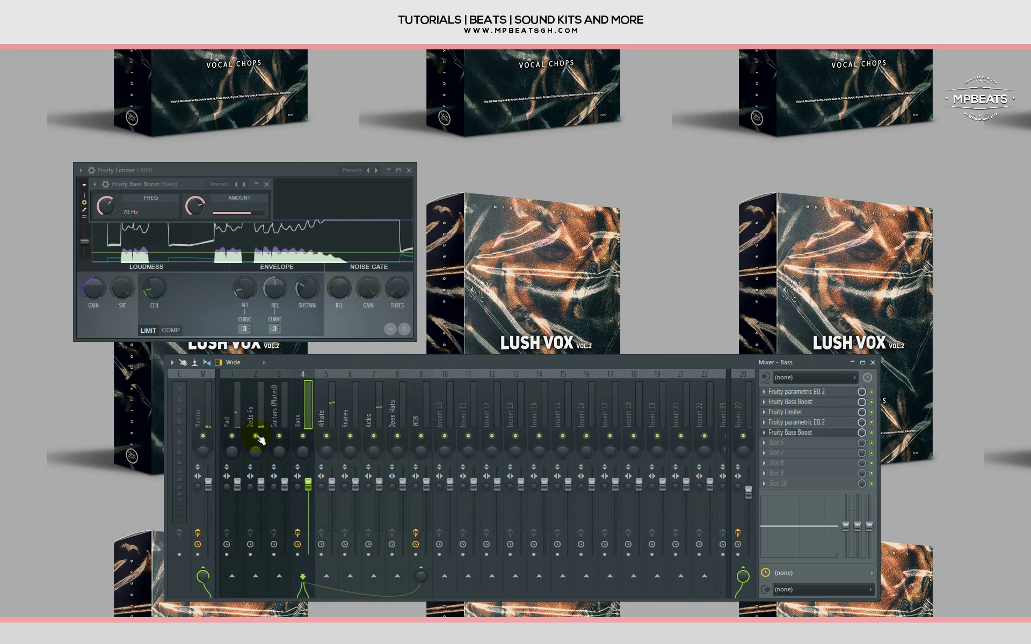
left_click(255, 436)
Close the mixer, the 808's Fruity Limiter and the Bass track's Fruity Bass Boost windows.
left_click(875, 363)
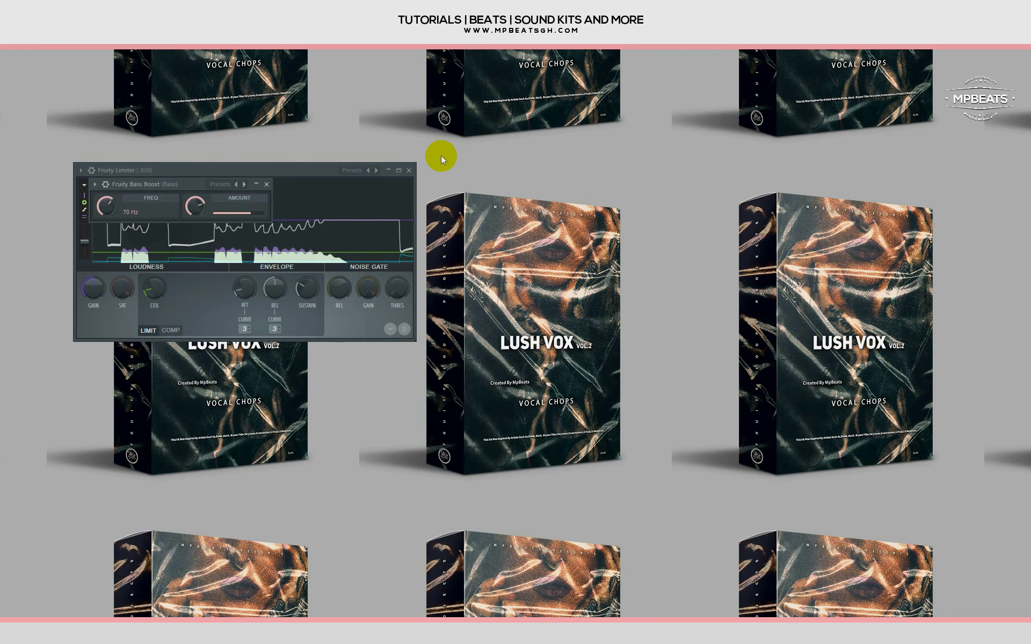
left_click(409, 170)
left_click(267, 184)
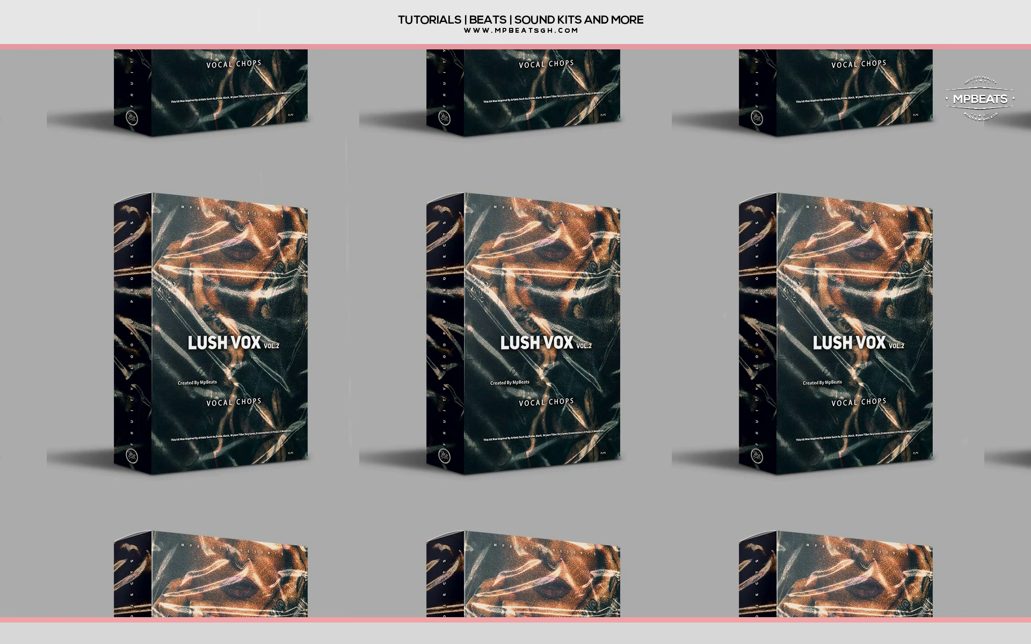
Show the channel rack and lower the Guitars (Muted) channel's volume during playback.
key("F6")
key("space")
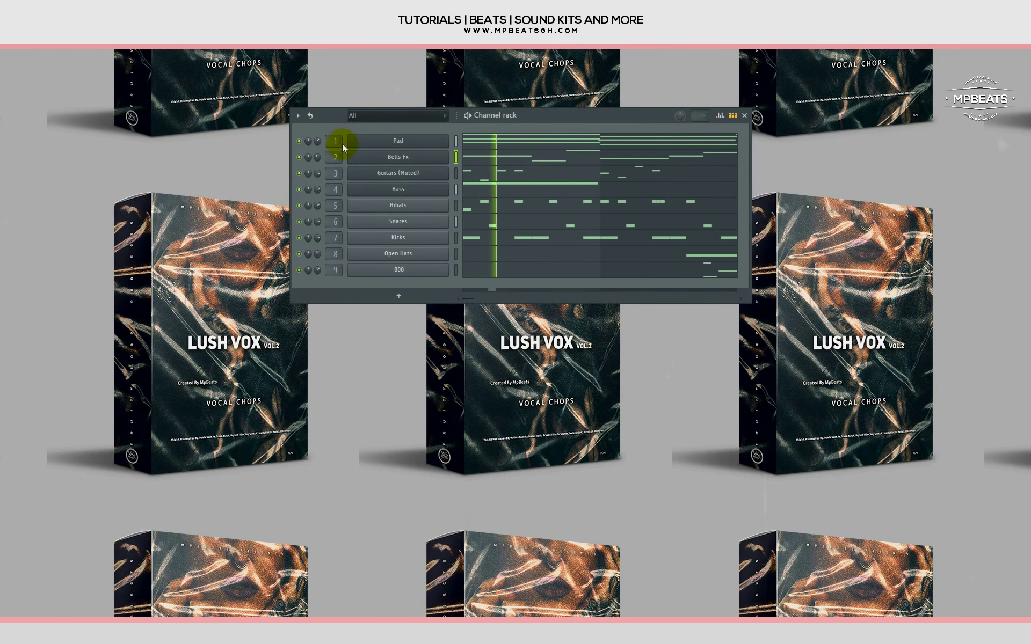
left_click_drag(319, 174, 318, 193)
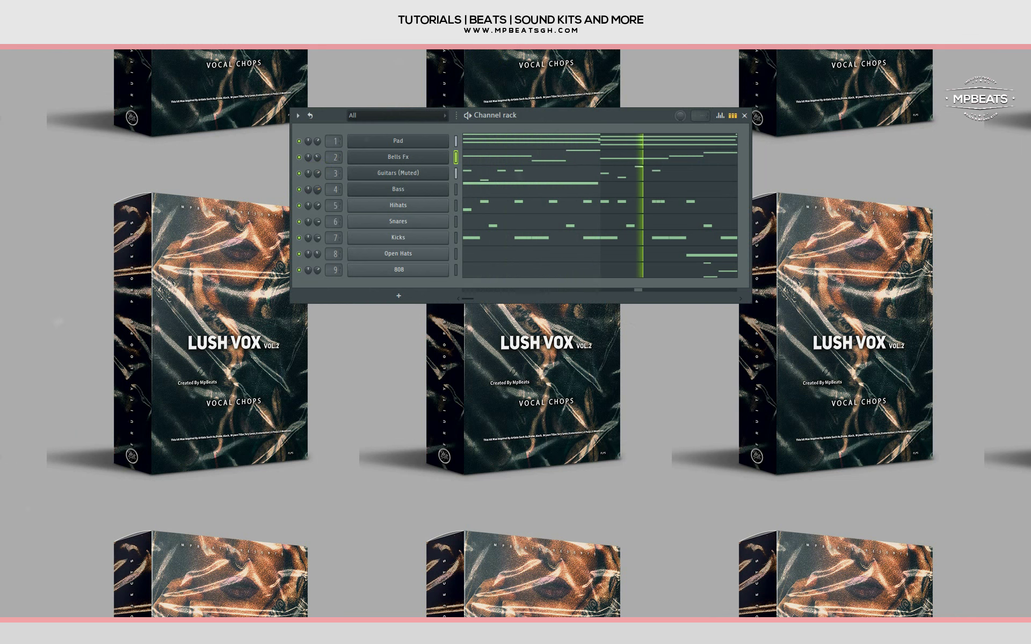
Open the Guitars (Muted) piano roll and lower the velocities of notes in bars 2 and 4 by varying amounts.
right_click(415, 173)
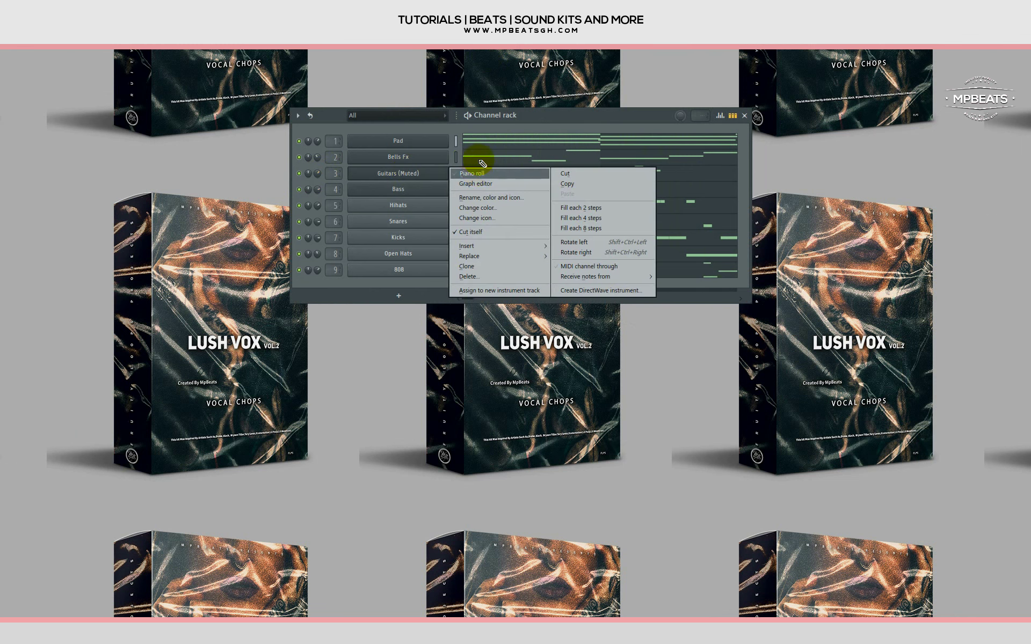
left_click(477, 171)
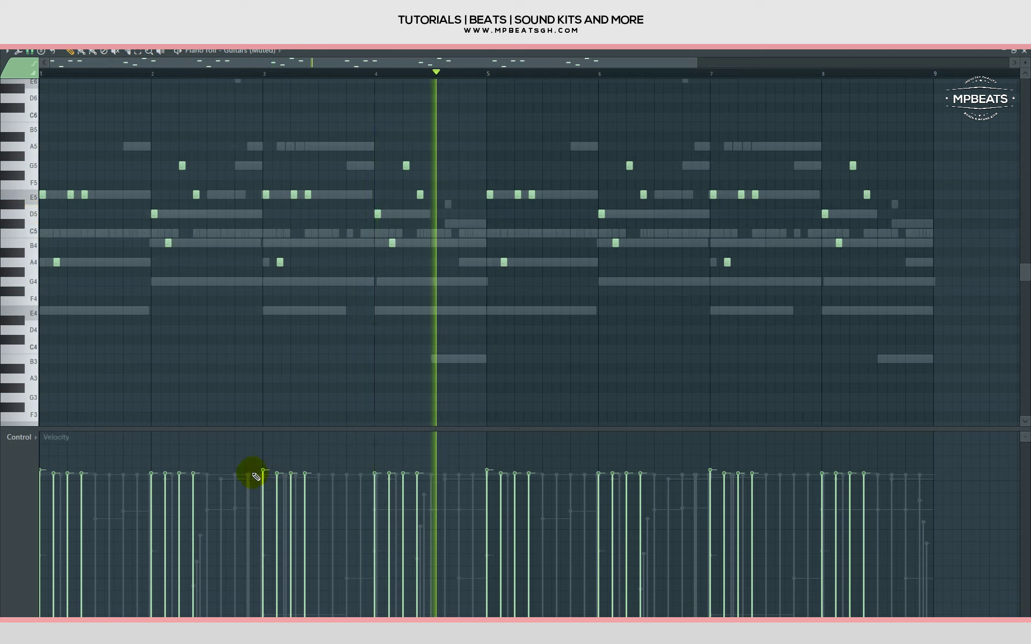
left_click_drag(152, 506, 152, 534)
left_click(165, 486)
left_click(180, 549)
left_click(193, 497)
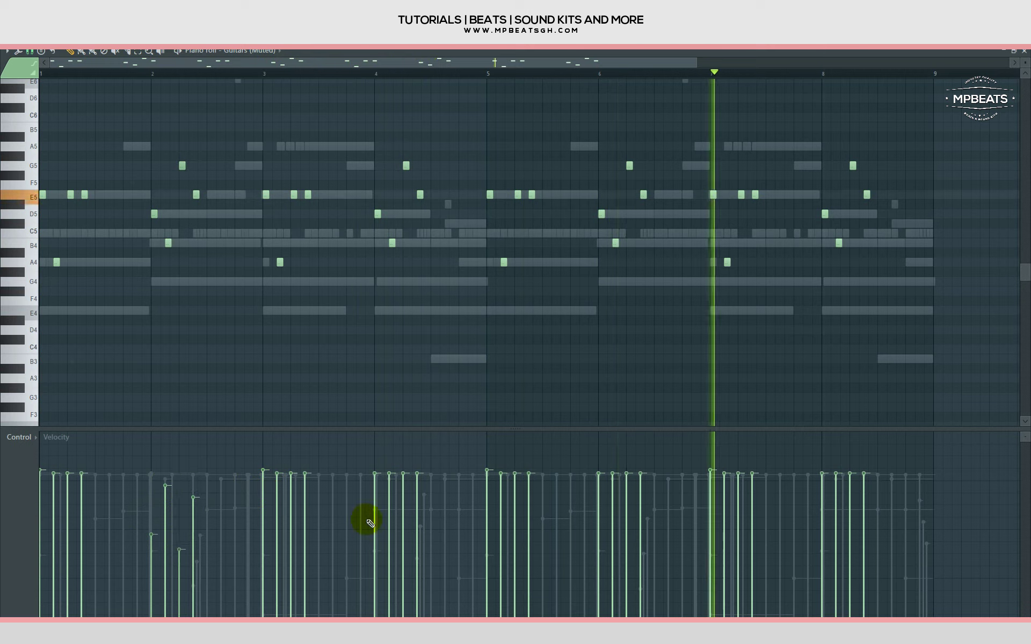
left_click(375, 500)
left_click(394, 563)
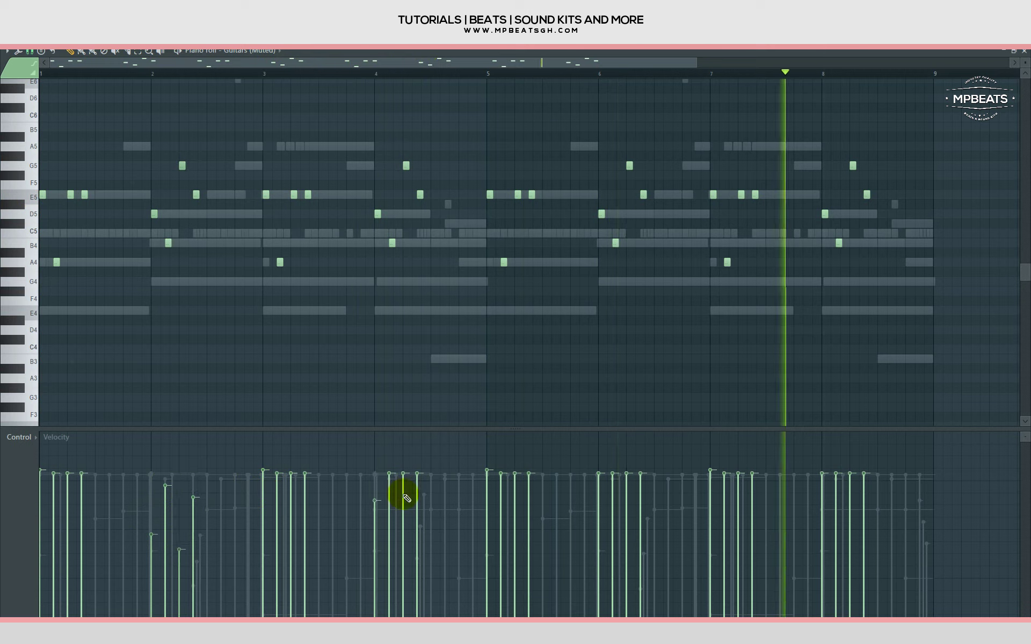
left_click(423, 547)
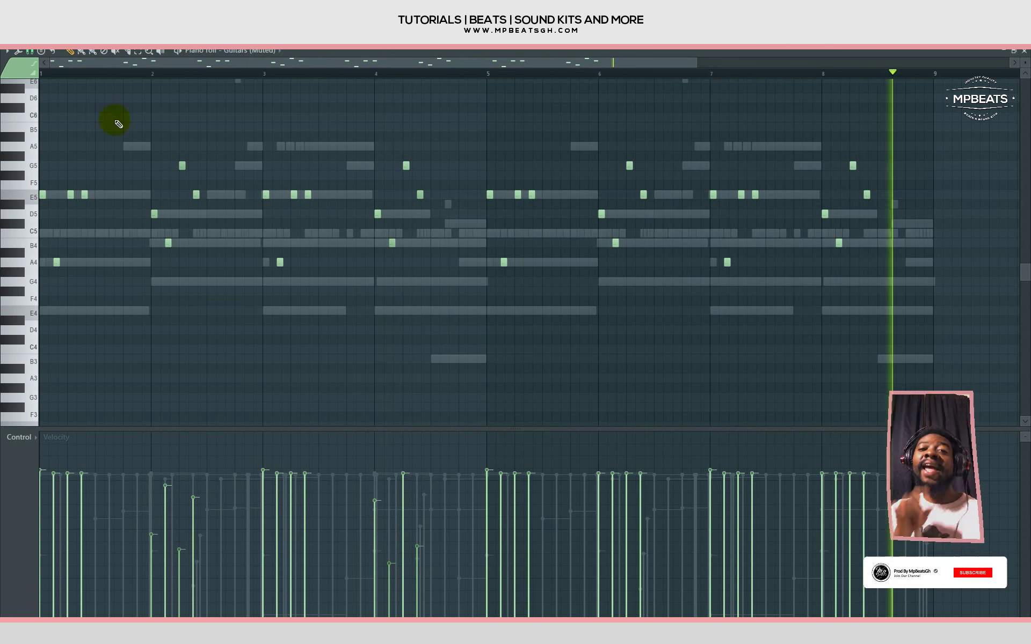
Delete the Guitars (Muted) notes in bars 5 to 8 and duplicate the notes of bars 1 to 4 in their place.
left_click(137, 51)
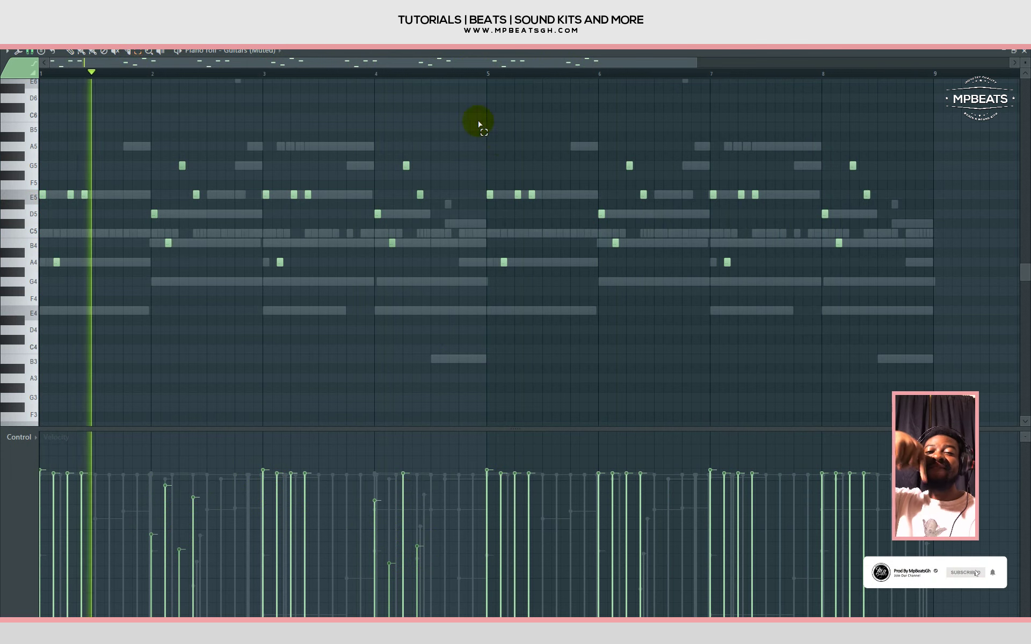
left_click_drag(483, 114, 878, 372)
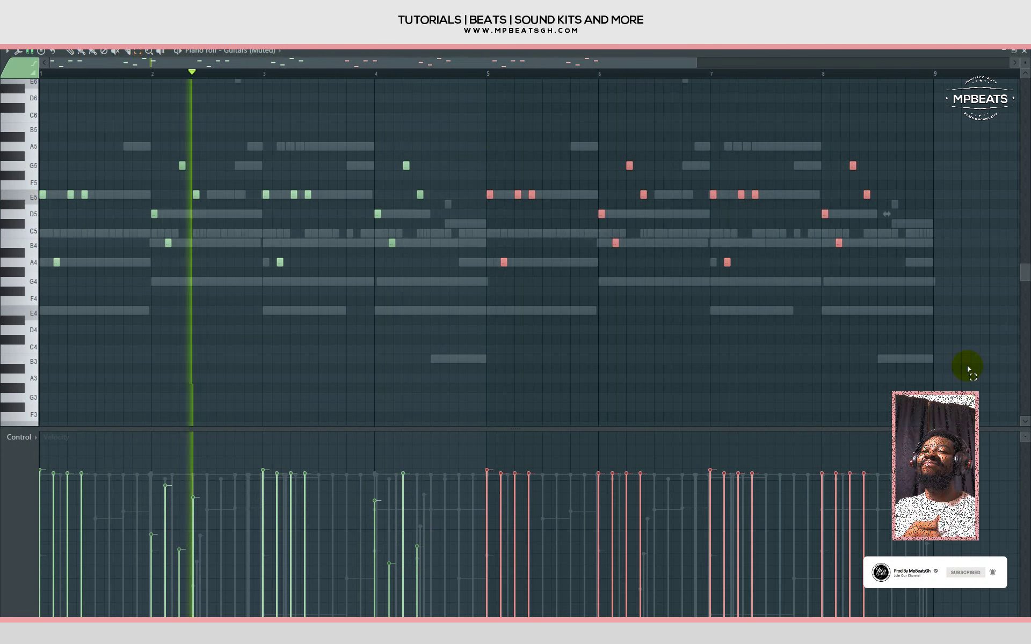
key("Delete")
left_click_drag(32, 124, 51, 324)
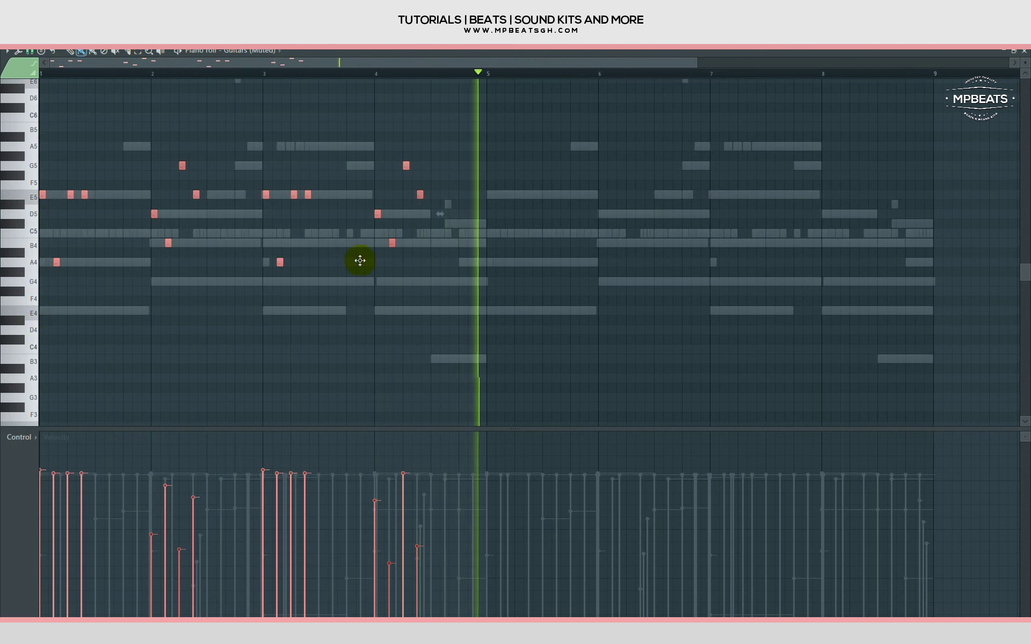
key("ctrl+b")
left_click_drag(493, 278, 476, 280)
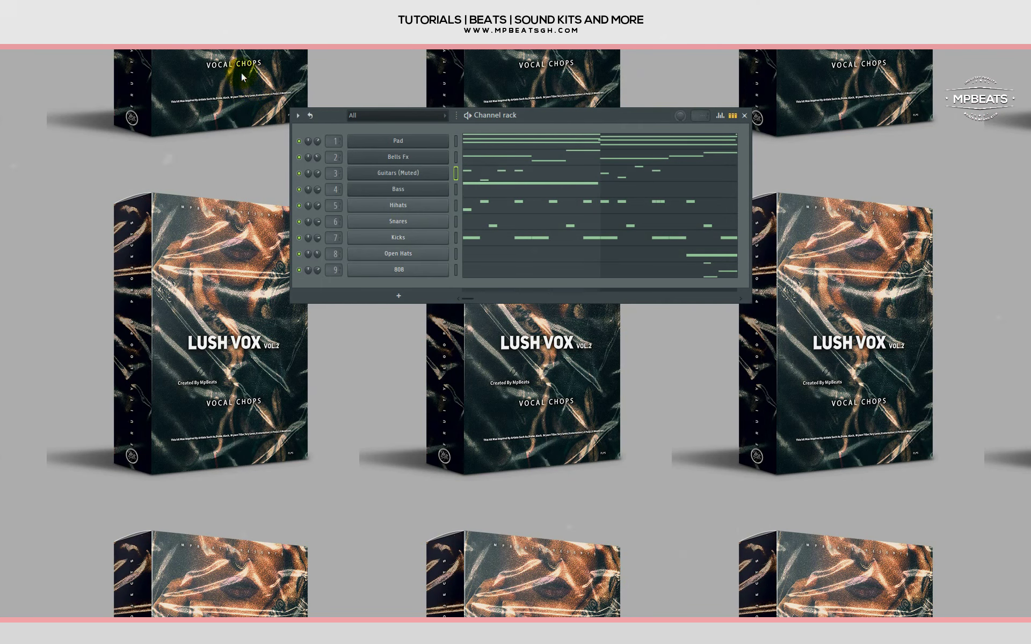
Dock mixer track Insert 19 to the Right group and route the soloed Guitars (Muted) track to it.
key("F9")
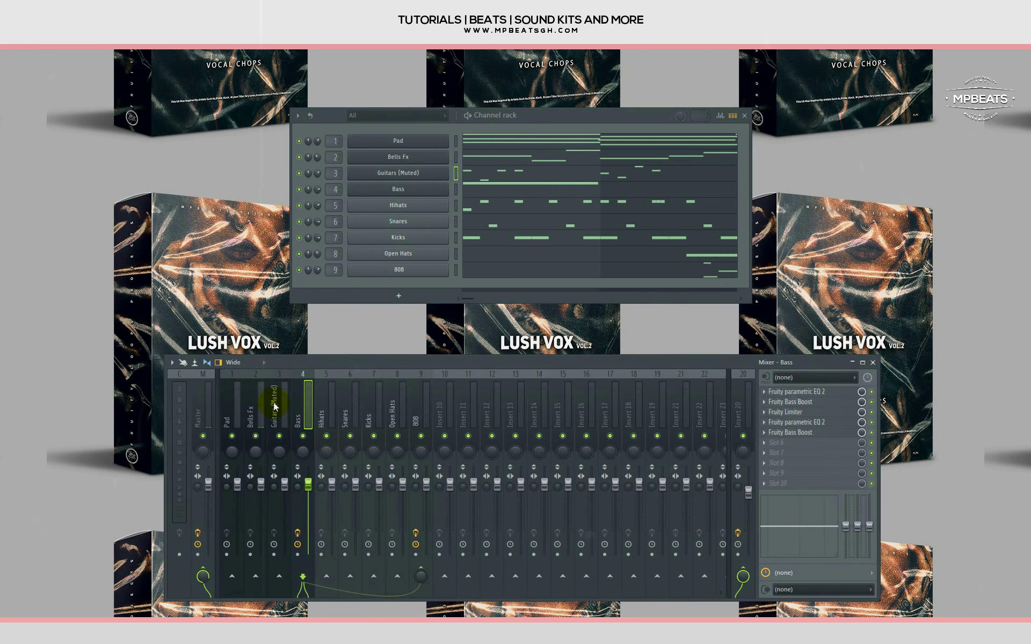
right_click(279, 436)
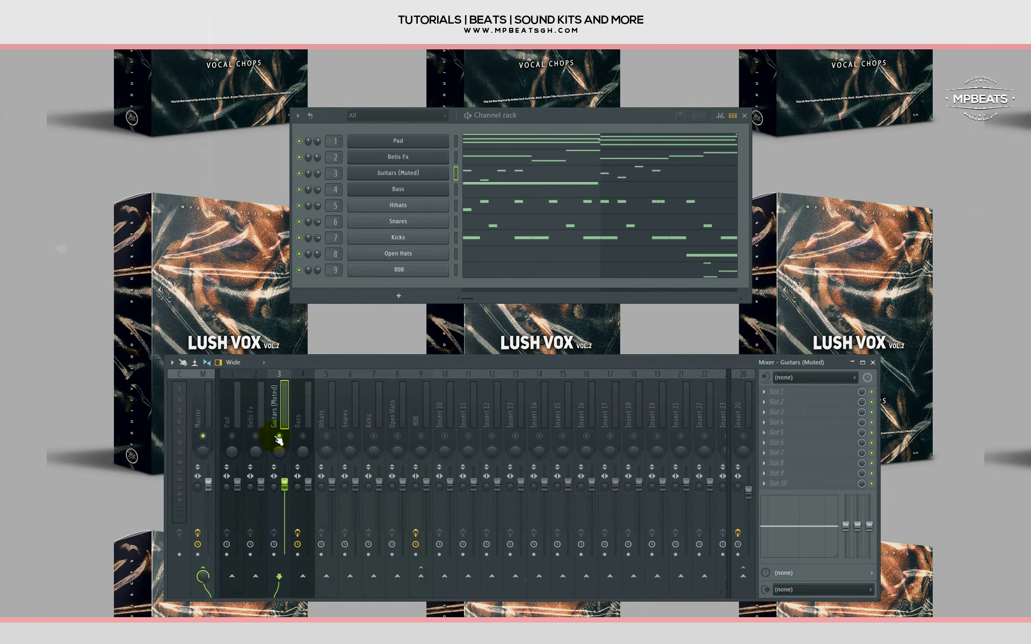
left_click(652, 416)
right_click(654, 416)
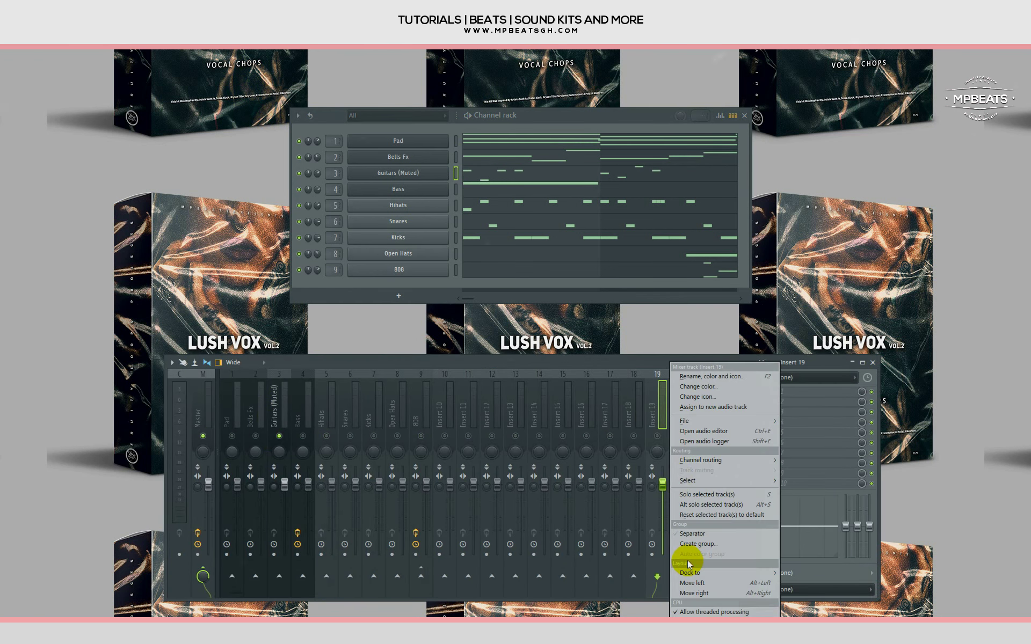
mouse_move(698, 573)
left_click(794, 593)
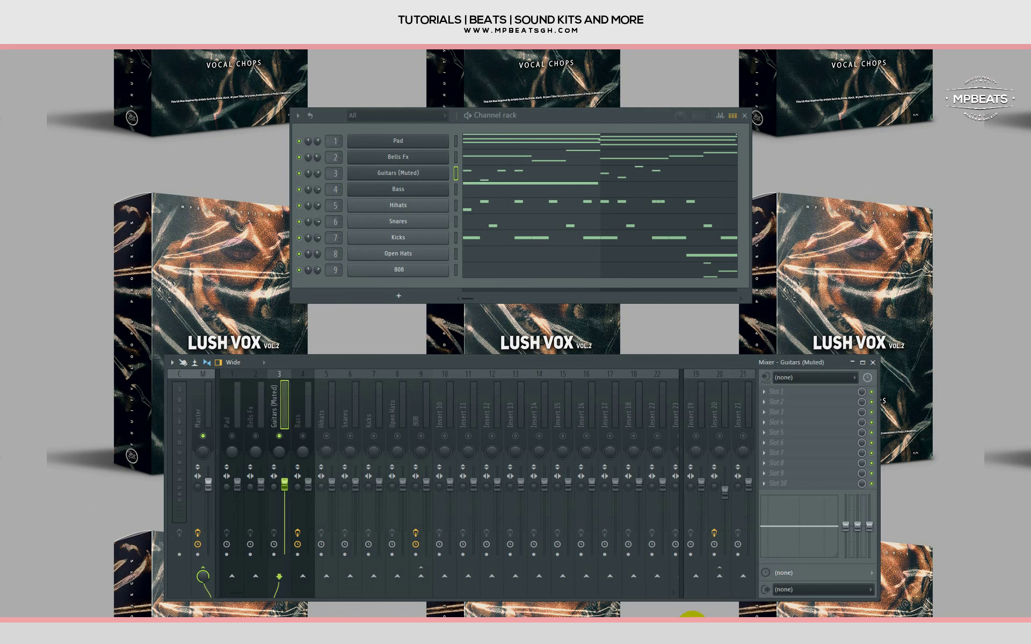
left_click(696, 576)
Set up Insert 19 as Guitars Doubler with Doubler4 Stereo and Fruity Reeverb 2 at a reduced volume, and play it.
left_click(702, 442)
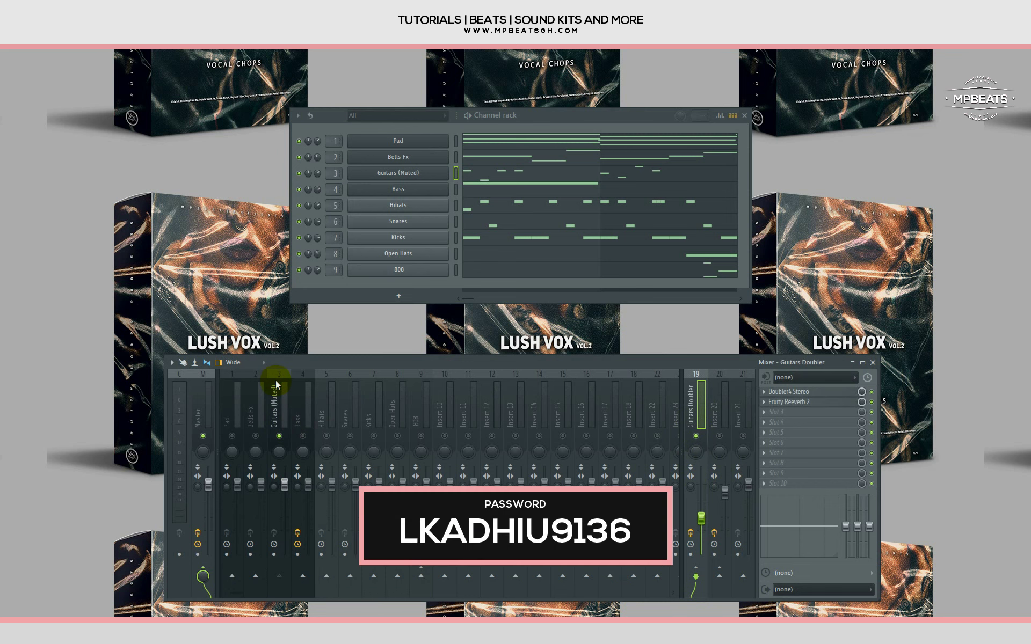
key("space")
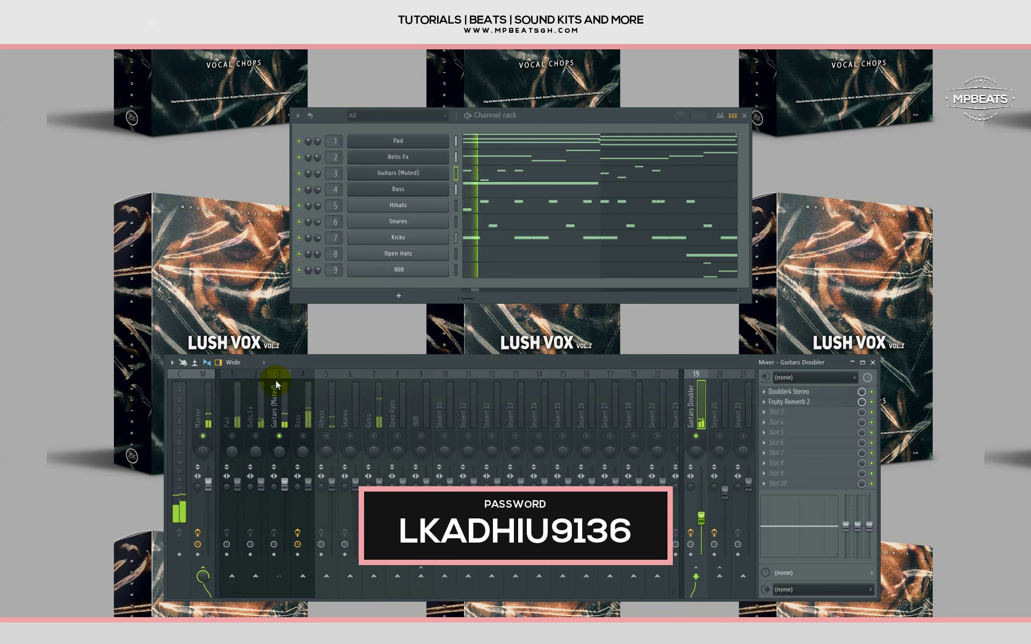
Load the +21 Dirty Amped 56 preset in the Guitars (Muted) channel's Xpand!2 and unsolo its mixer track.
left_click(279, 418)
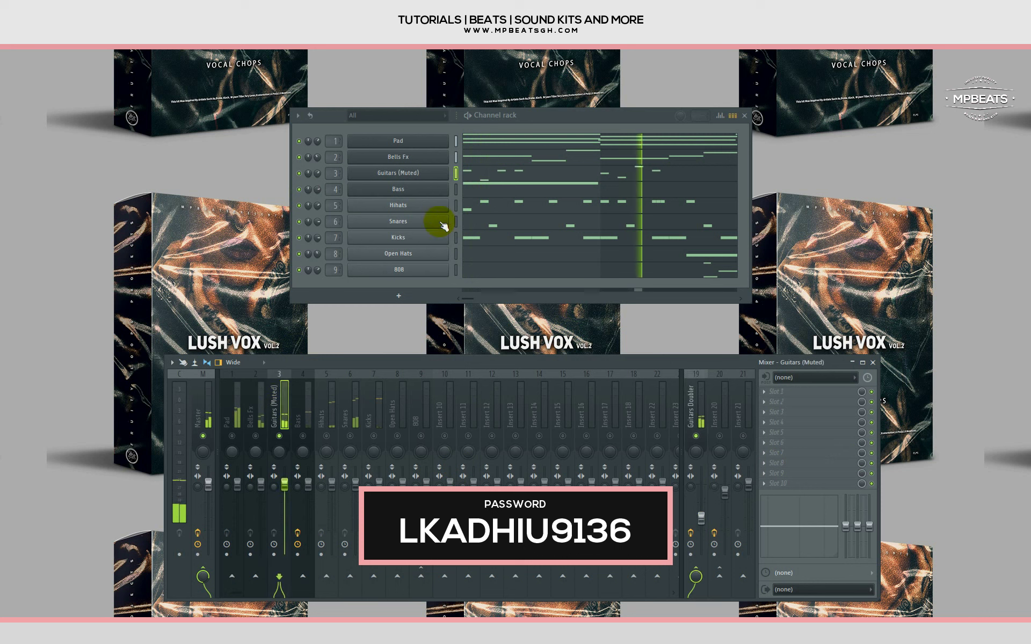
left_click(395, 171)
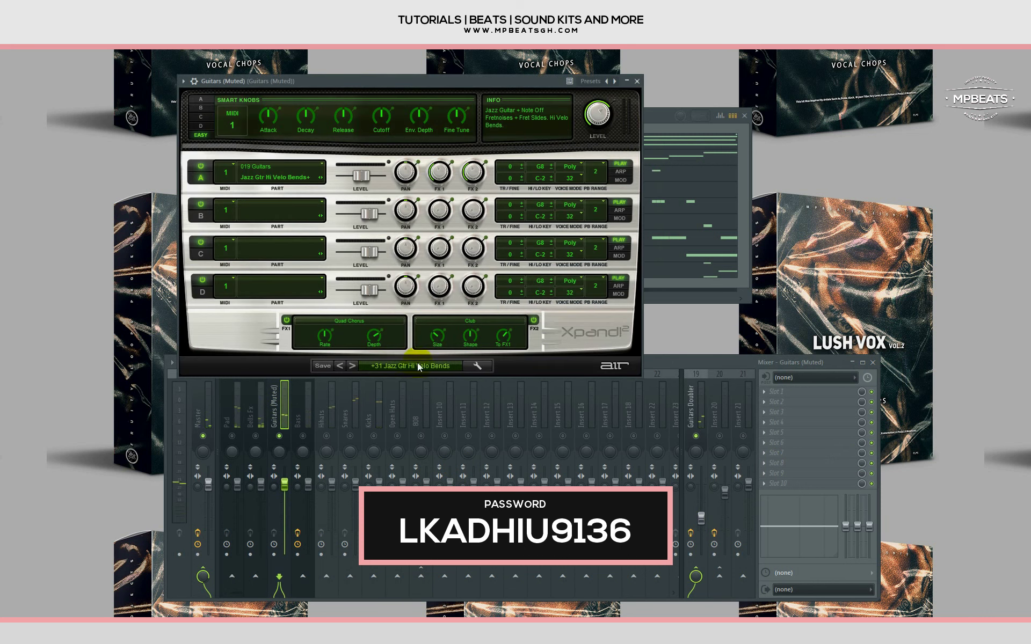
left_click(414, 367)
mouse_move(410, 526)
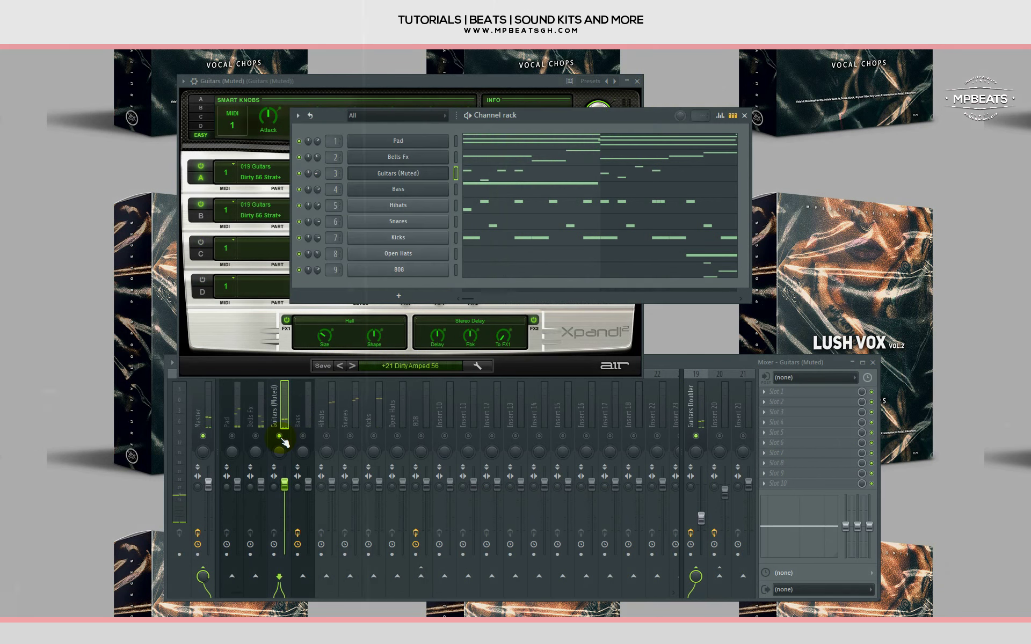
left_click(283, 440)
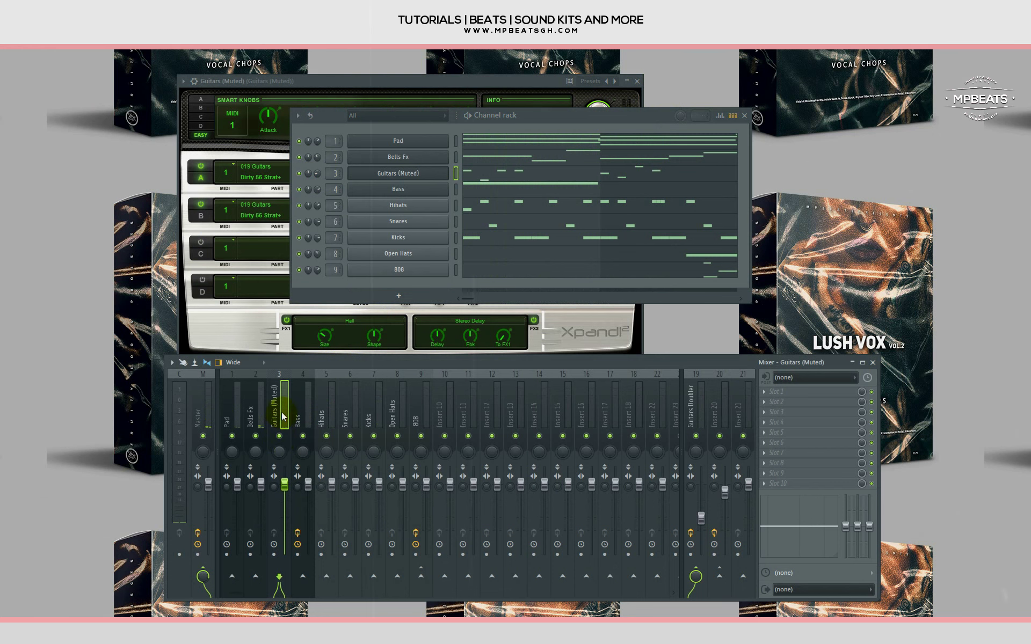
Close the mixer, audition the pattern while bringing the muted channels back in, and close the channel rack.
left_click(859, 363)
key("space")
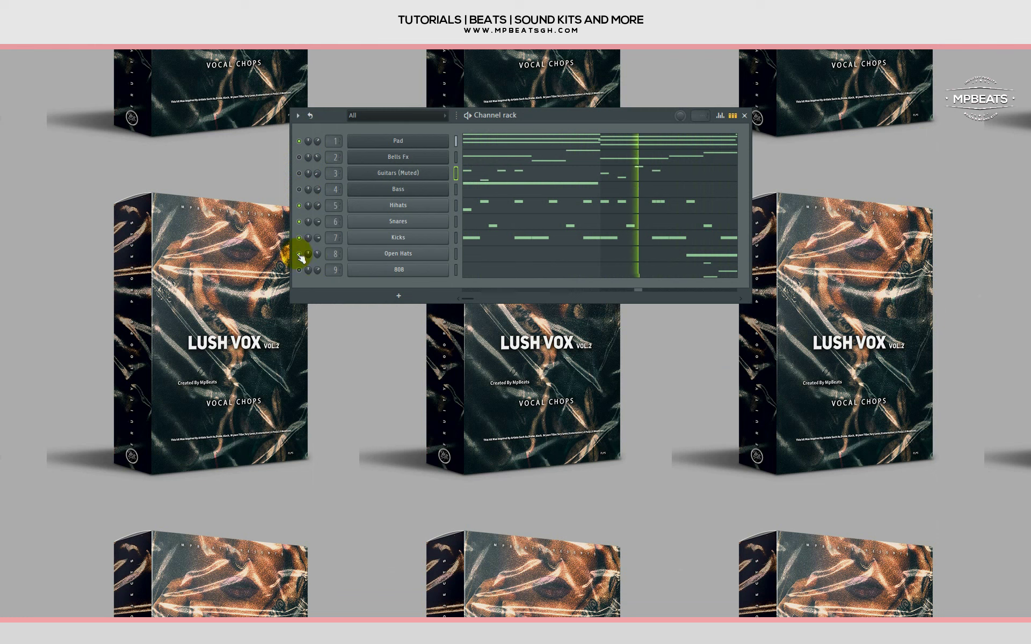
left_click(300, 189)
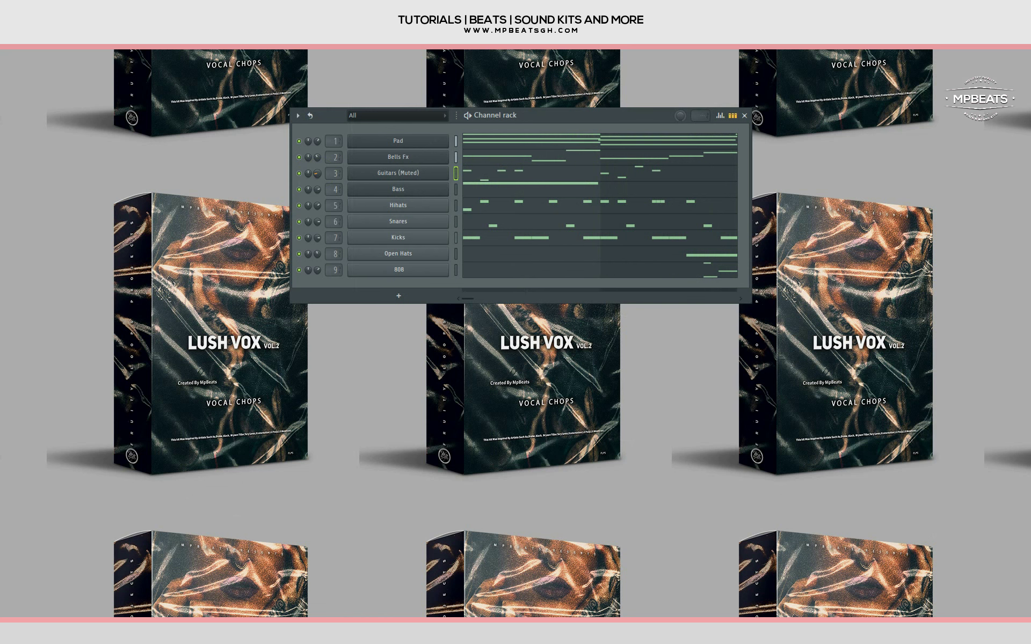
left_click(744, 116)
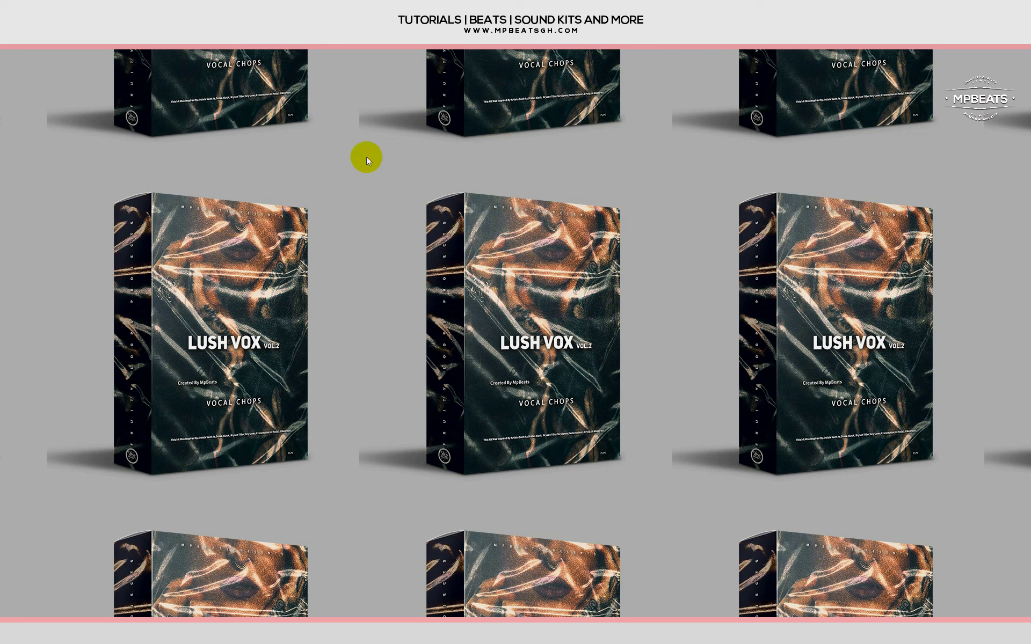